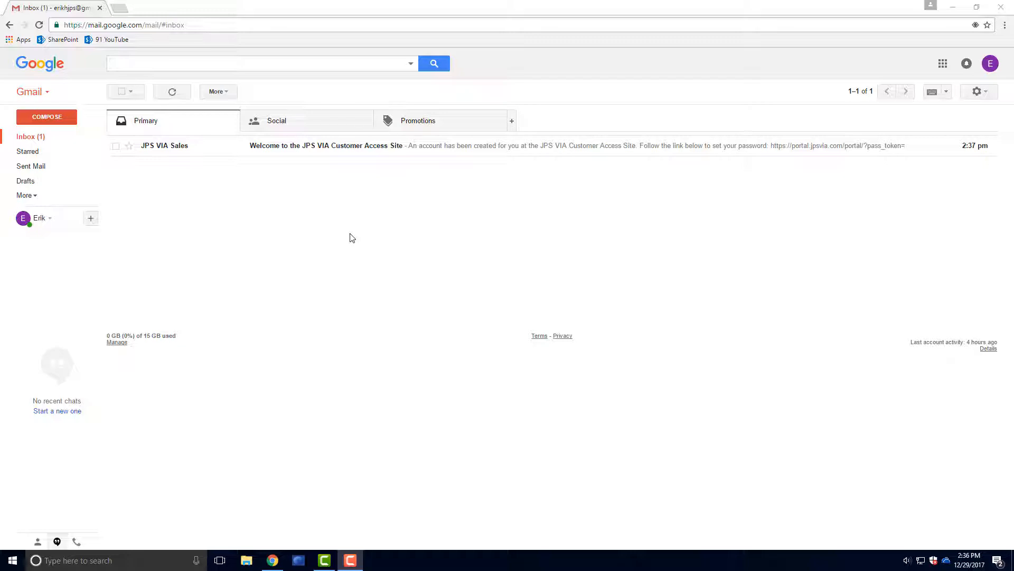
Open the 'Welcome to the JPS VIA Customer Access Site' email from JPS VIA Sales.
{"action": "left_click", "coordinate": [336, 151]}
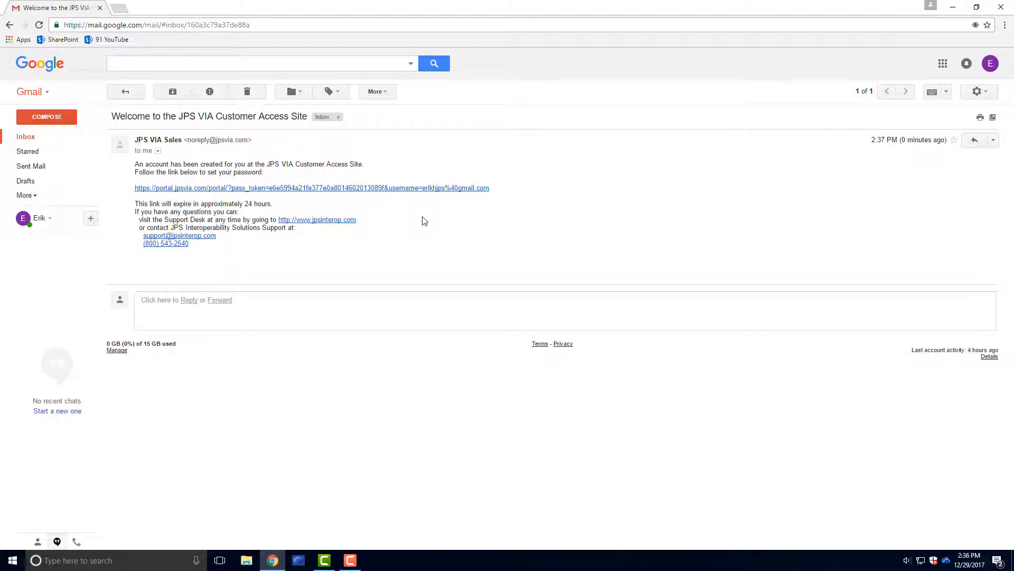
Follow the email's link and set a new account password, entering it twice.
{"action": "left_click", "coordinate": [398, 189]}
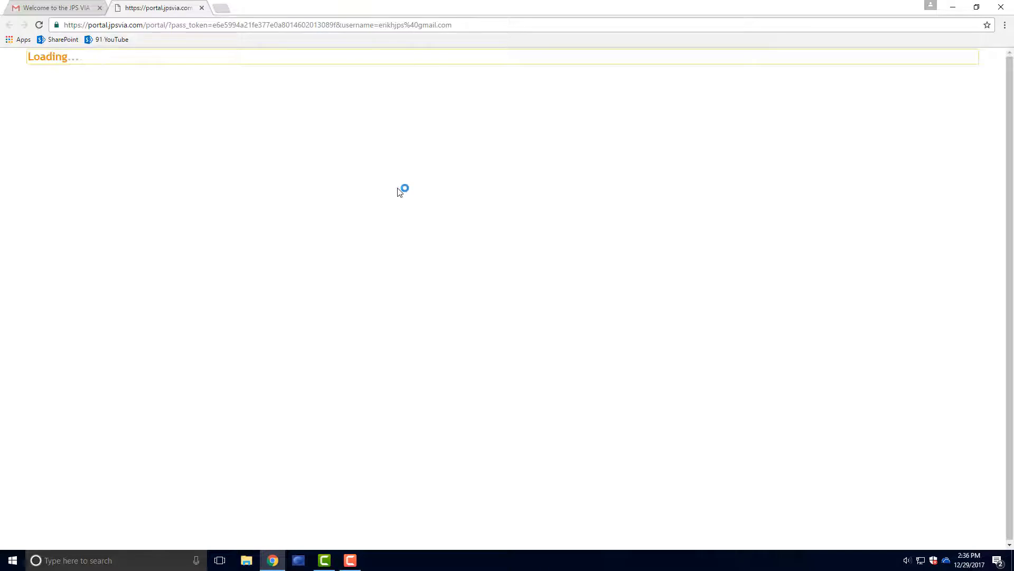
{"action": "left_click", "coordinate": [274, 147]}
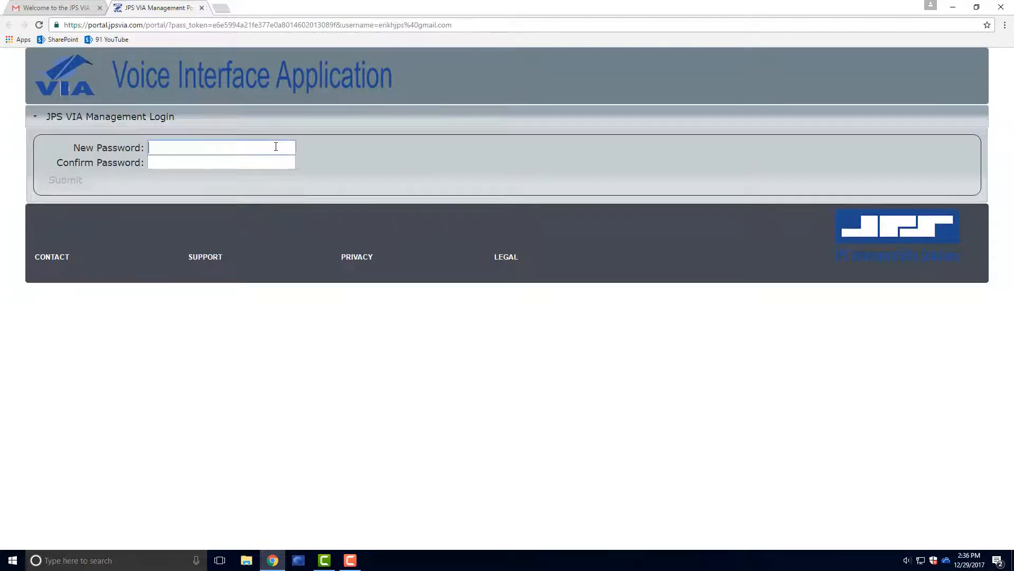
{"action": "type", "text": "******"}
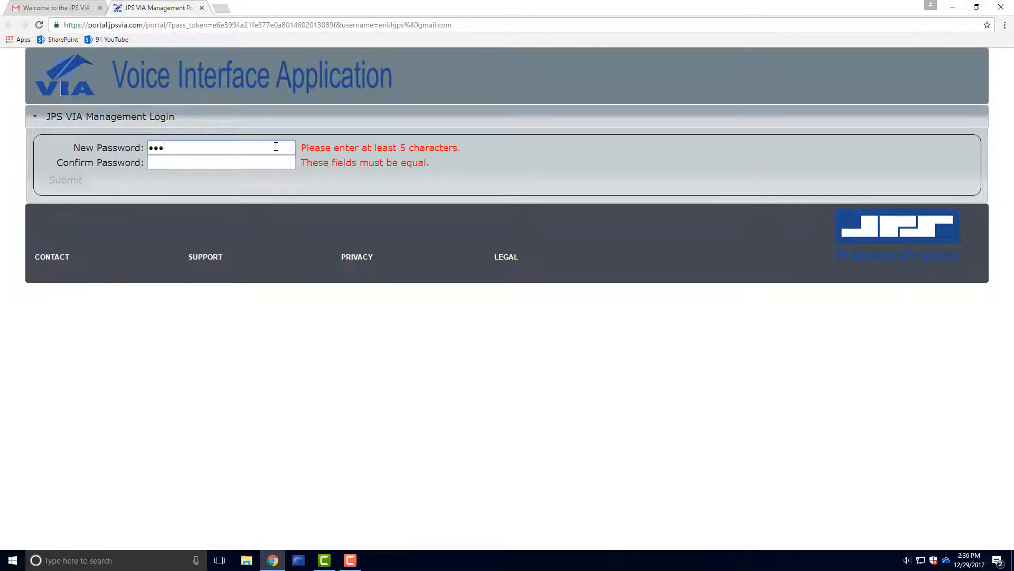
{"action": "type", "text": "***"}
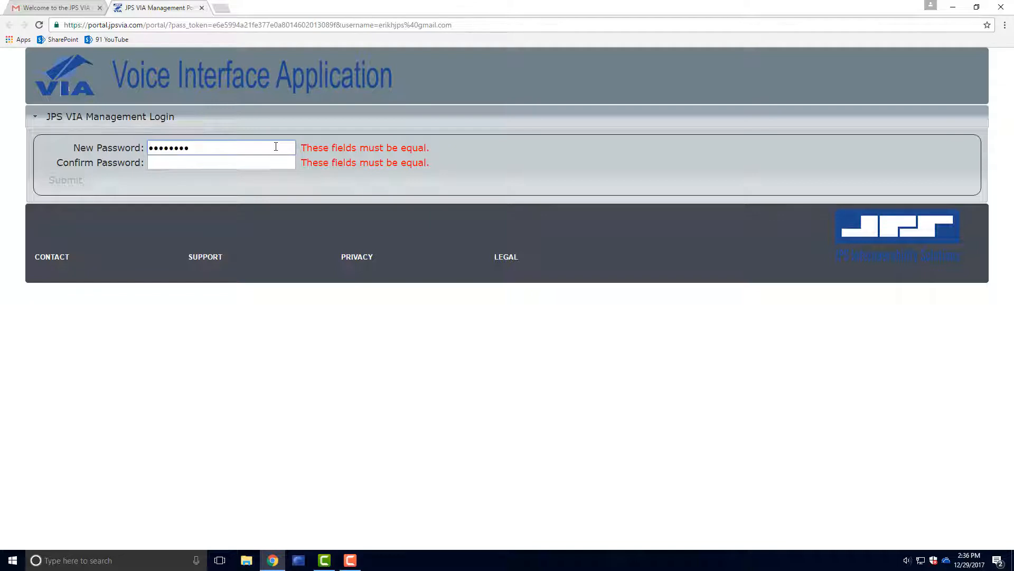
{"action": "left_click", "coordinate": [270, 165]}
{"action": "type", "text": "*********"}
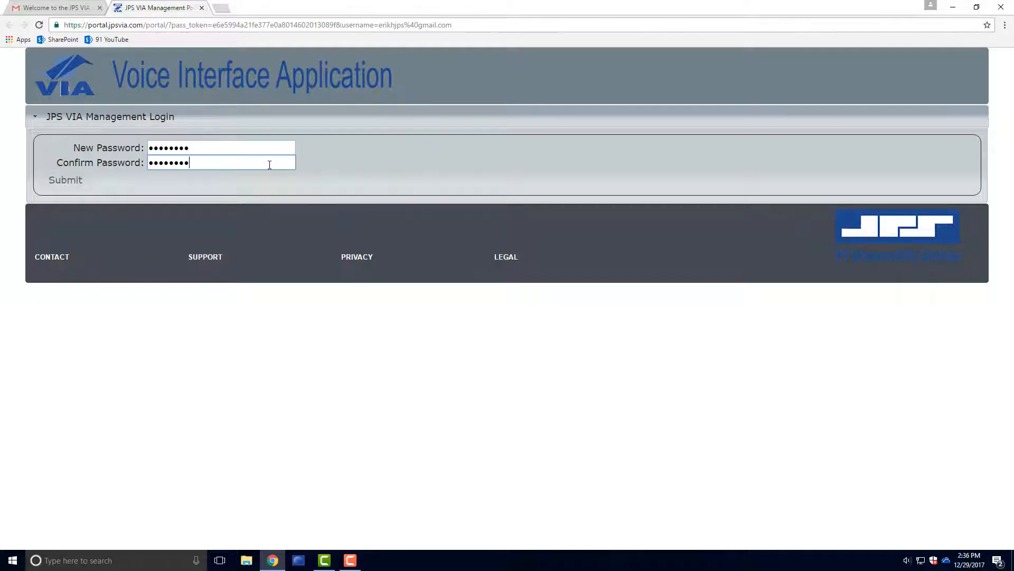
{"action": "left_click", "coordinate": [68, 183]}
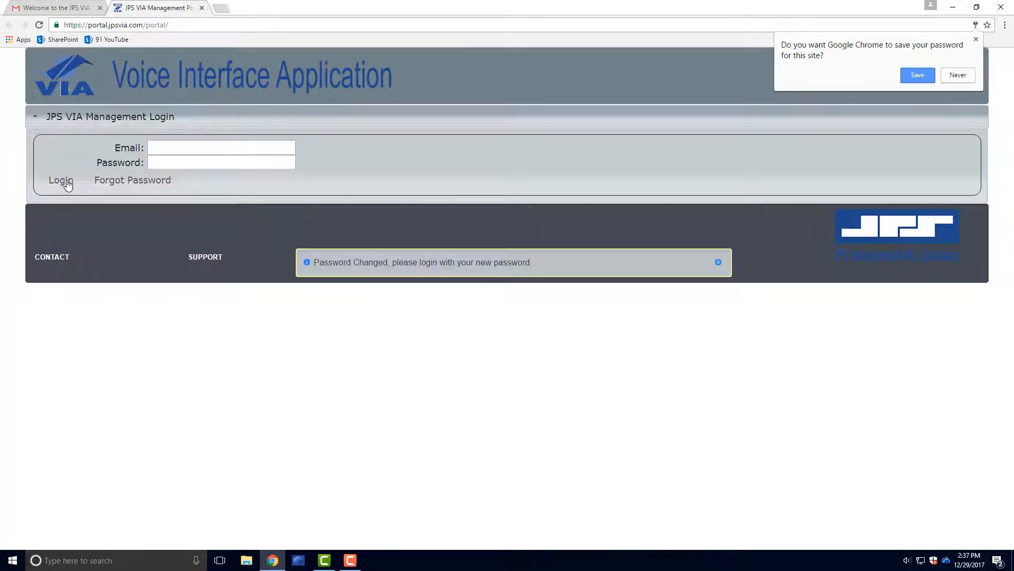
Log in to the portal with the account e-mail address and new password.
{"action": "left_click", "coordinate": [175, 143]}
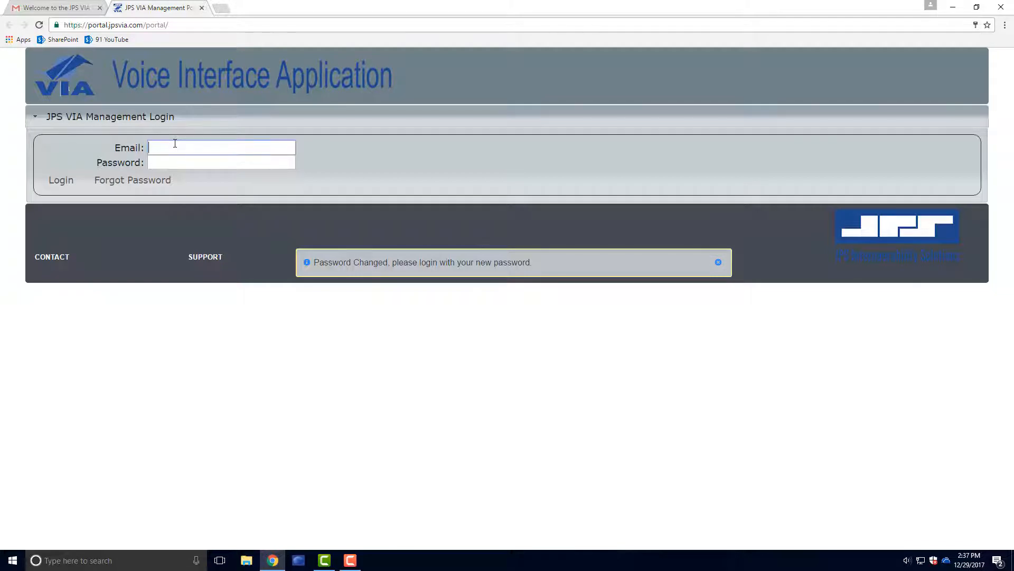
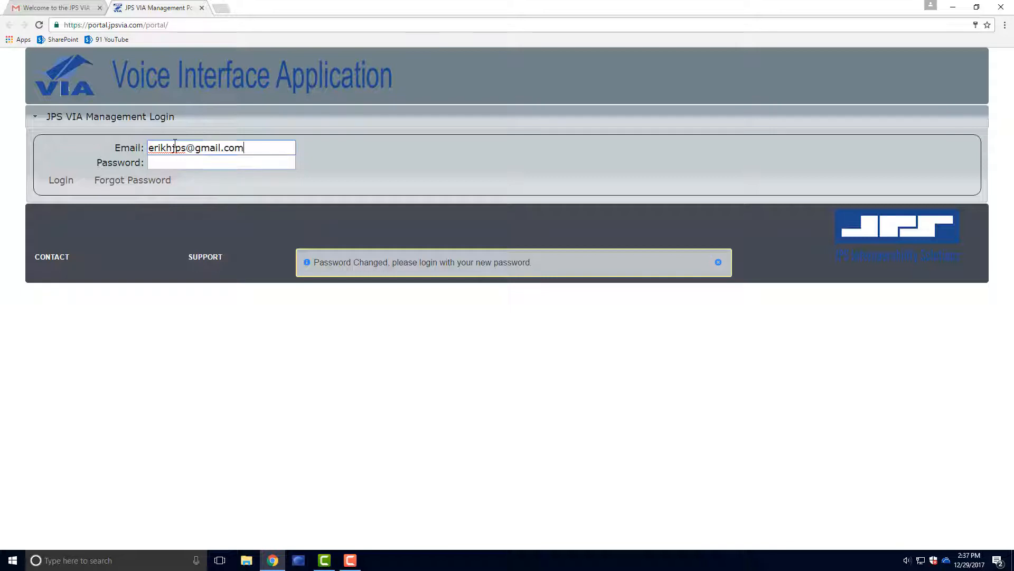
{"action": "key", "text": "Tab"}
{"action": "type", "text": "********"}
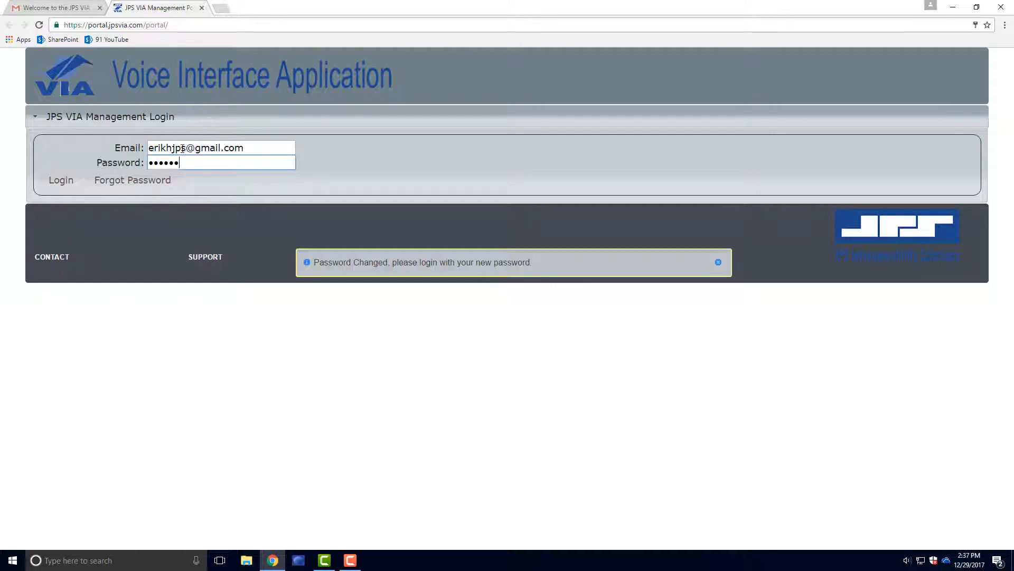
{"action": "left_click", "coordinate": [61, 182]}
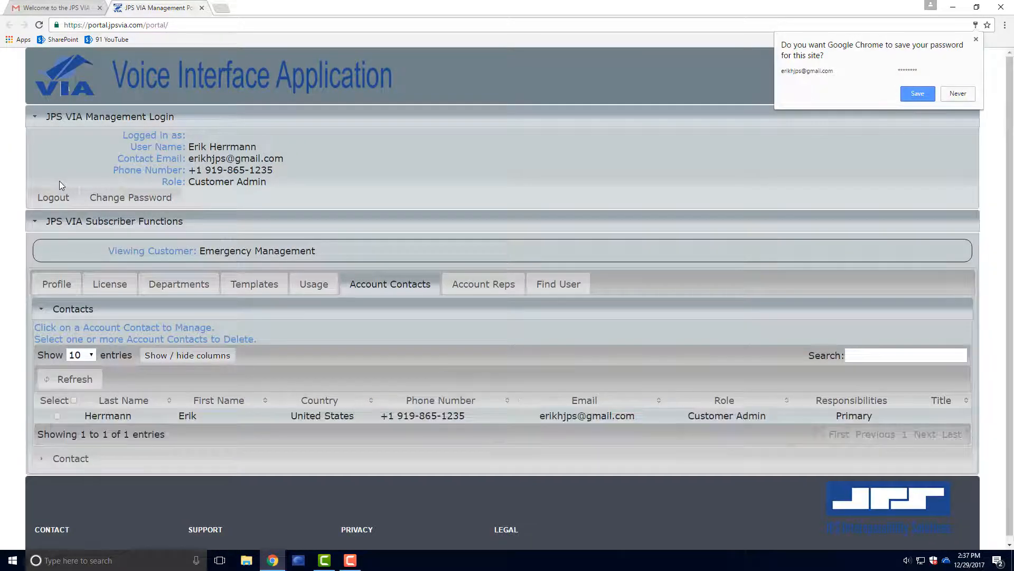
Dismiss the save-password prompt and go to the EmergencyManagement department's Users list.
{"action": "left_click", "coordinate": [472, 192]}
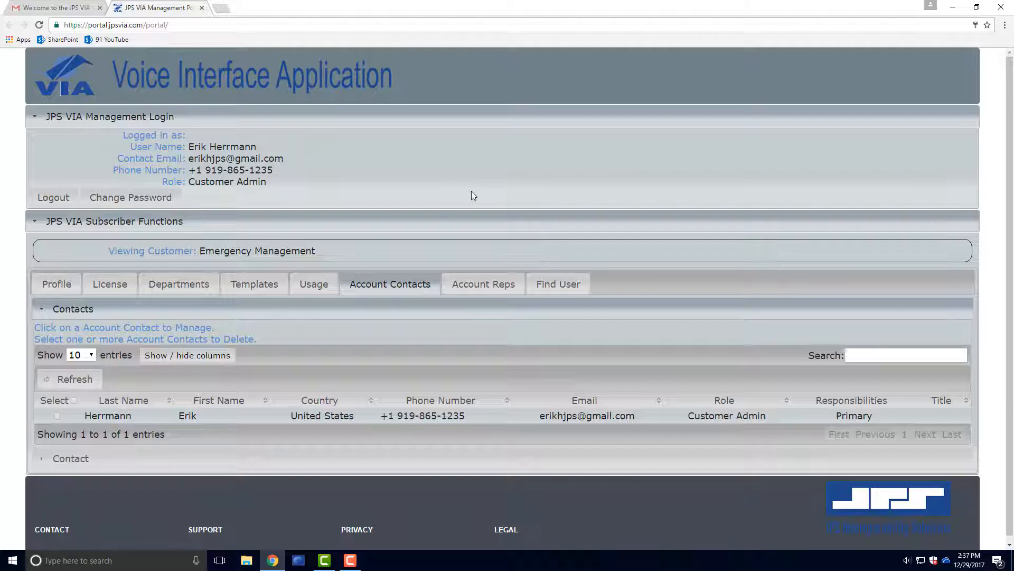
{"action": "left_click", "coordinate": [179, 283]}
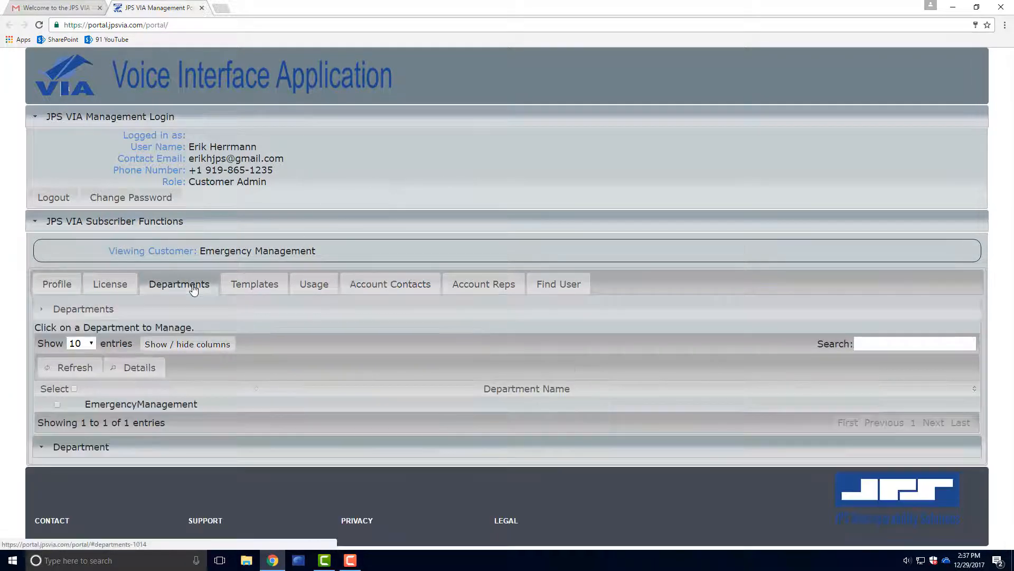
{"action": "left_click", "coordinate": [228, 405]}
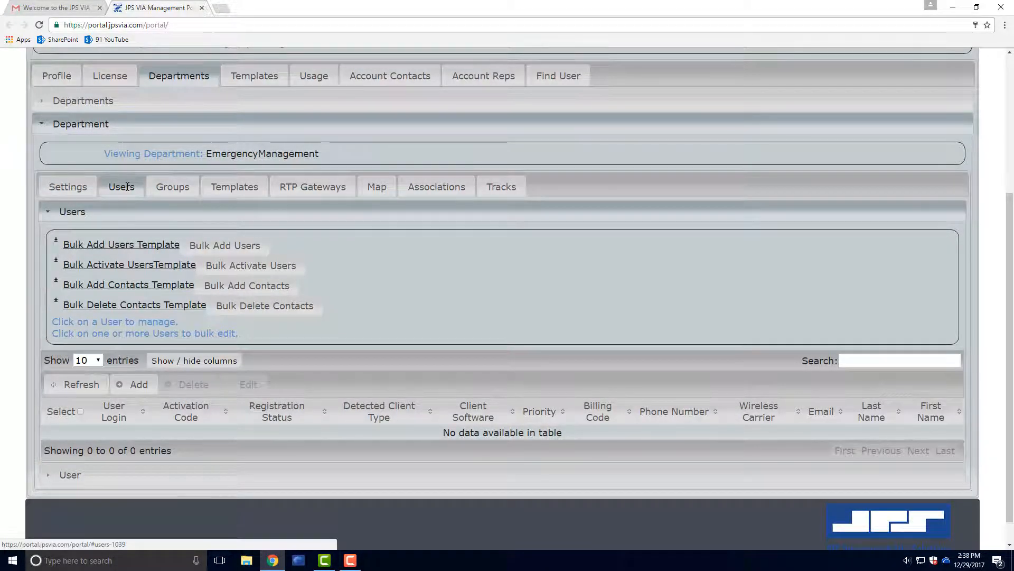
Start a new user with login User.1, first name User, last name 1, plus phone and e-mail.
{"action": "left_click", "coordinate": [138, 384]}
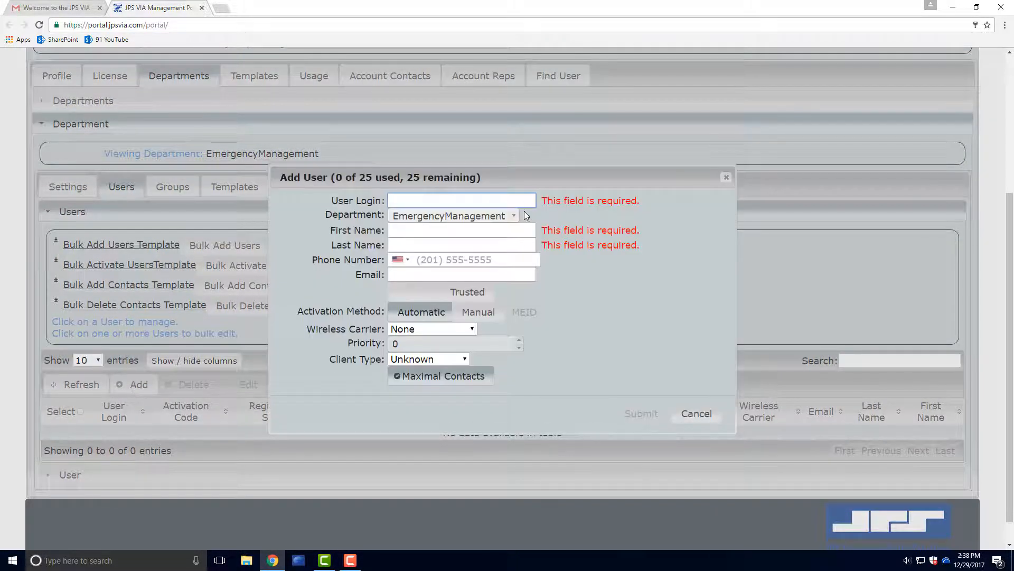
{"action": "type", "text": "U"}
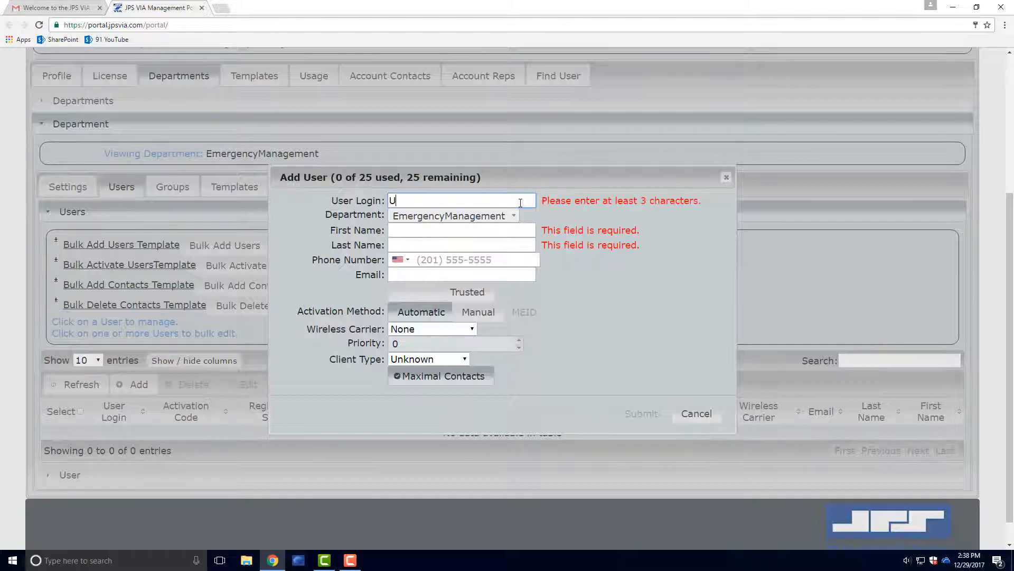
{"action": "type", "text": "ser.1"}
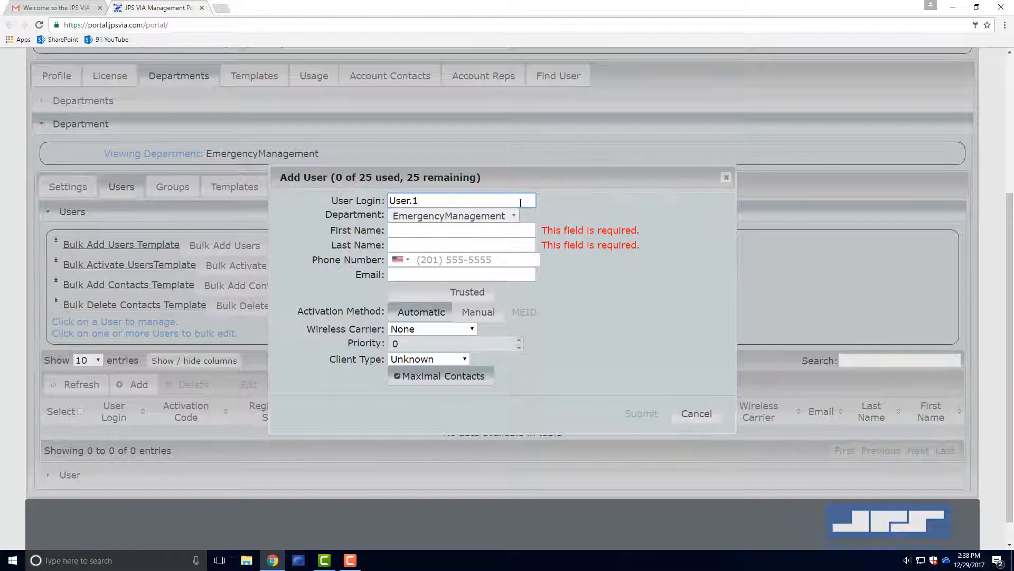
{"action": "key", "text": "Tab"}
{"action": "type", "text": "User"}
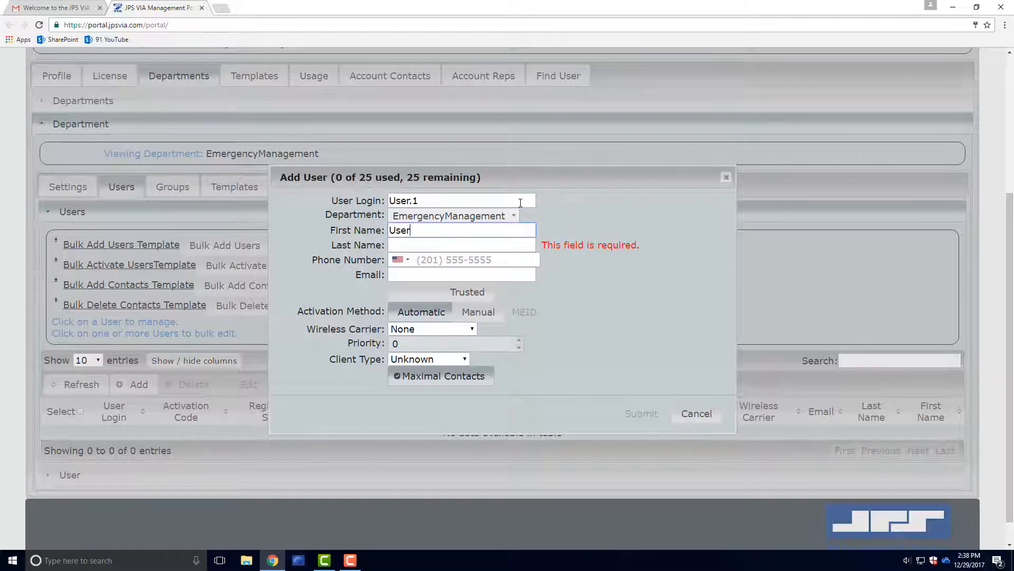
{"action": "key", "text": "Tab"}
{"action": "type", "text": "1"}
{"action": "key", "text": "Tab"}
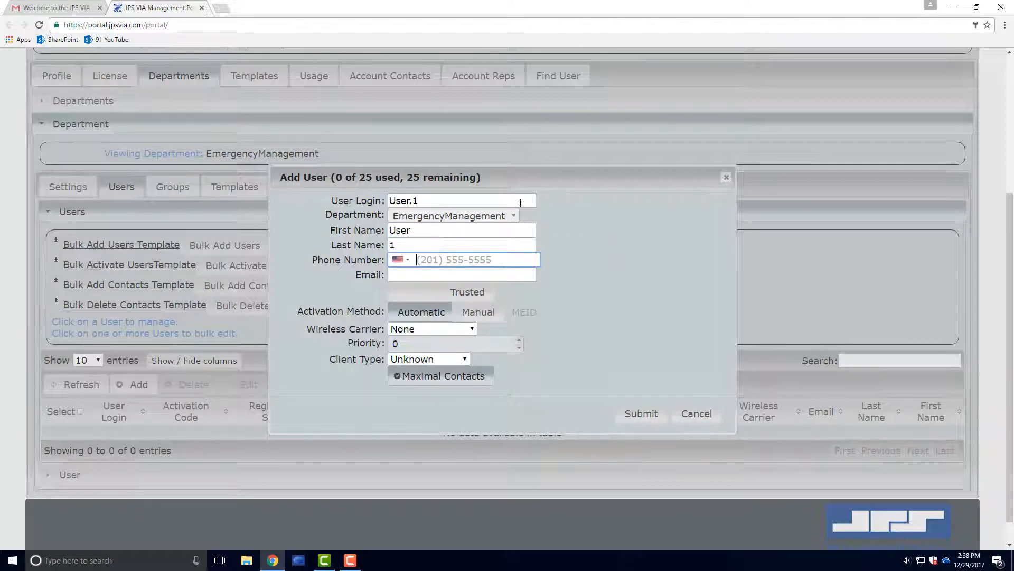
{"action": "type", "text": "5"}
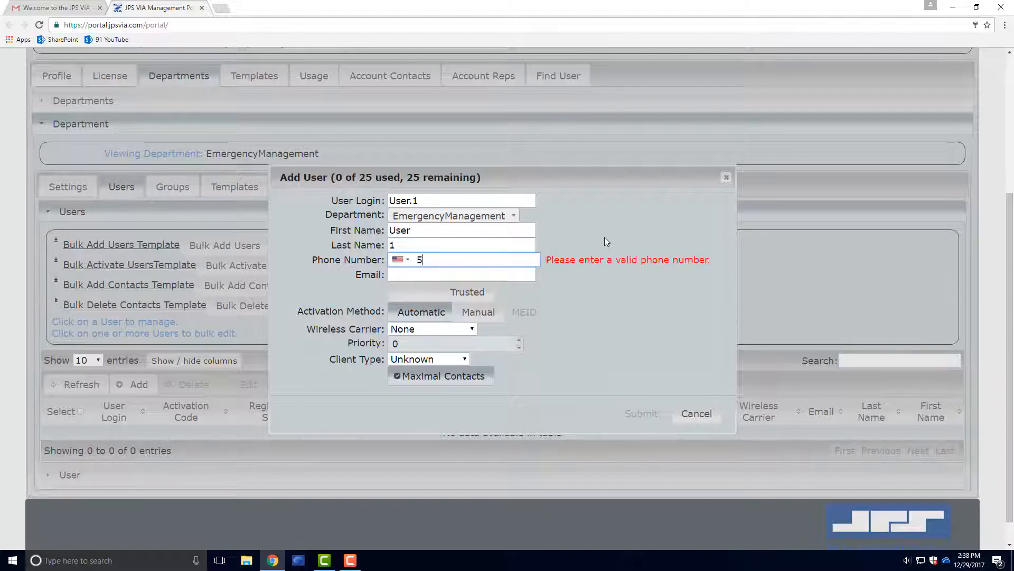
{"action": "type", "text": "55) 555-555555555"}
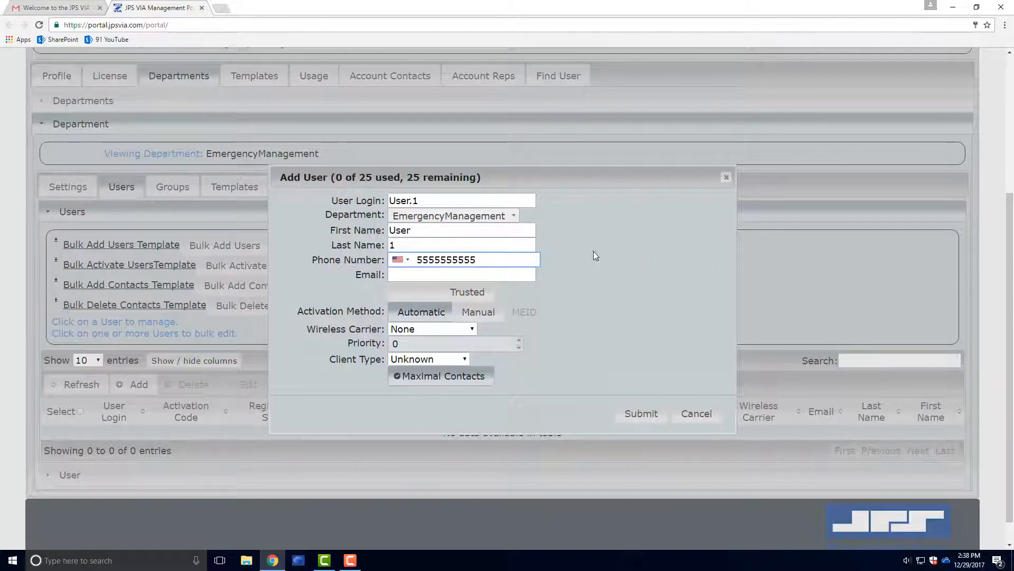
{"action": "left_click", "coordinate": [511, 276]}
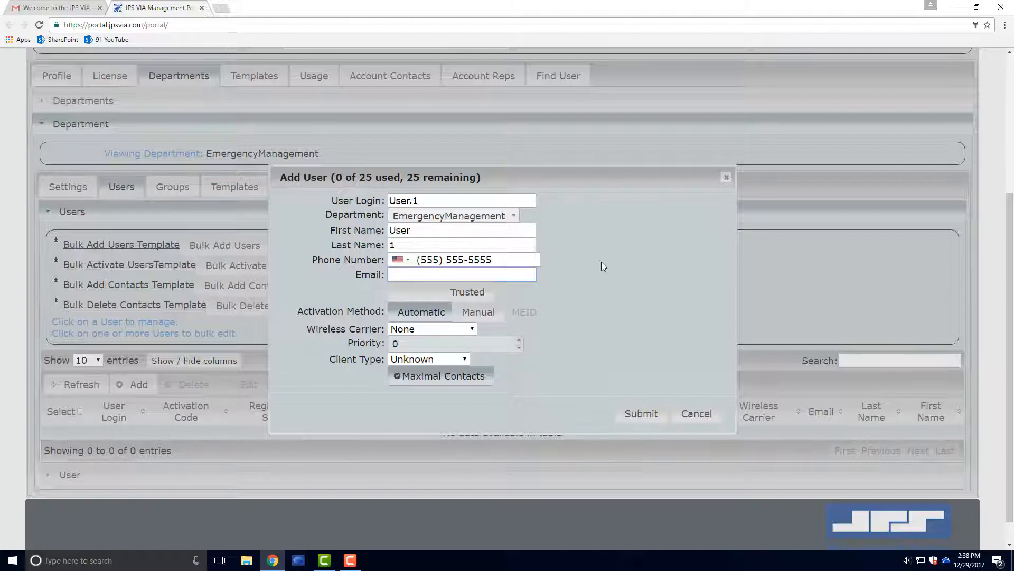
{"action": "type", "text": "u"}
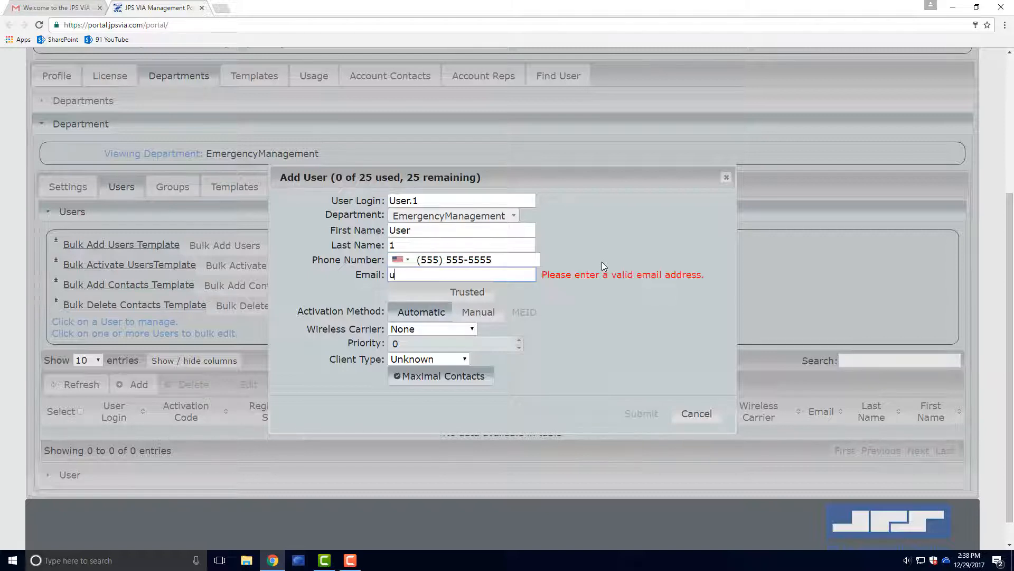
{"action": "type", "text": "ser1@agency.com"}
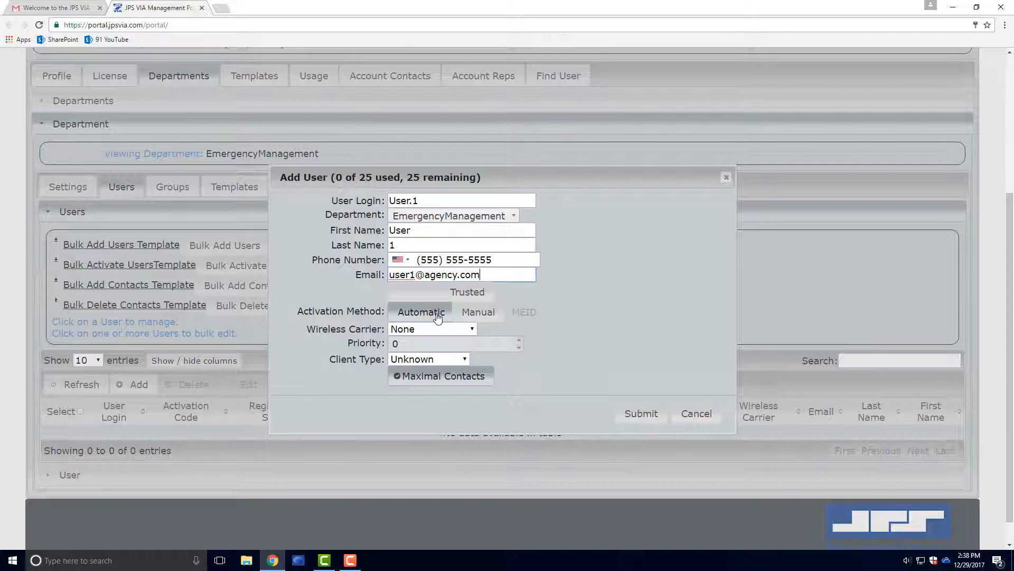
Choose AT&T carrier, priority 3 and iOS client type, then submit User.1.
{"action": "left_click", "coordinate": [456, 328]}
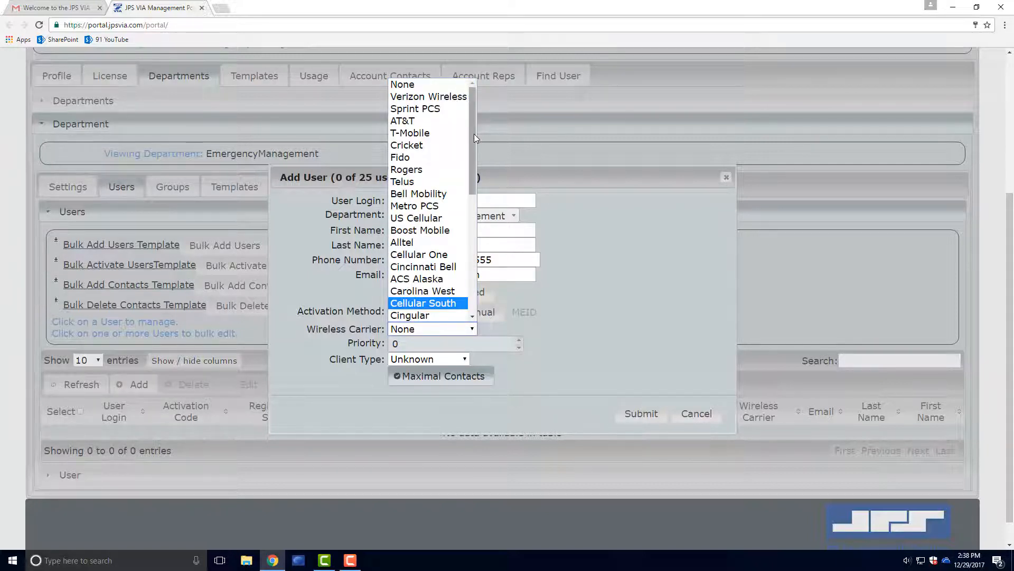
{"action": "mouse_move", "coordinate": [473, 137]}
{"action": "left_mouse_down"}
{"action": "mouse_move", "coordinate": [471, 233]}
{"action": "mouse_move", "coordinate": [480, 138]}
{"action": "left_mouse_up"}
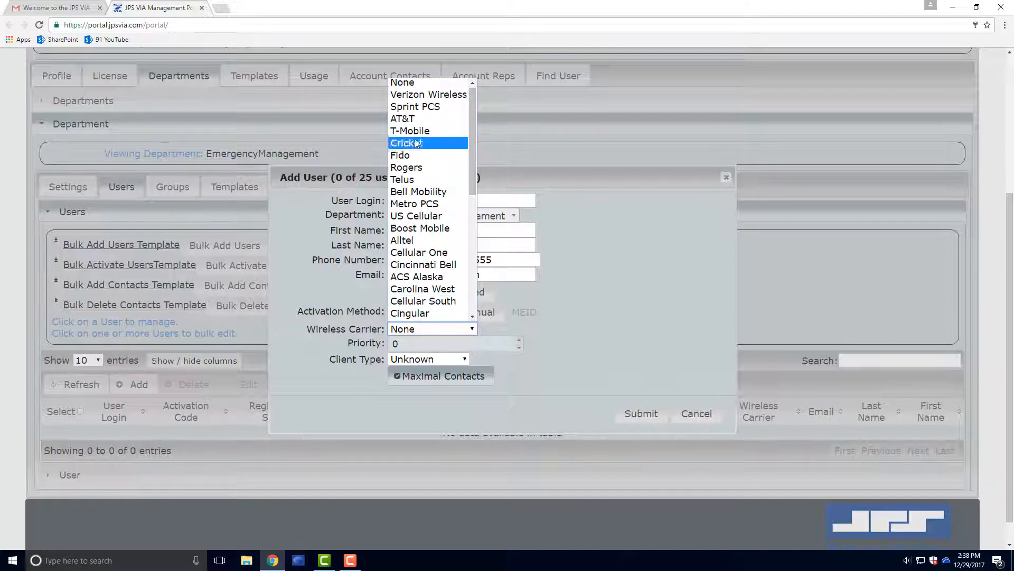
{"action": "left_click", "coordinate": [420, 117]}
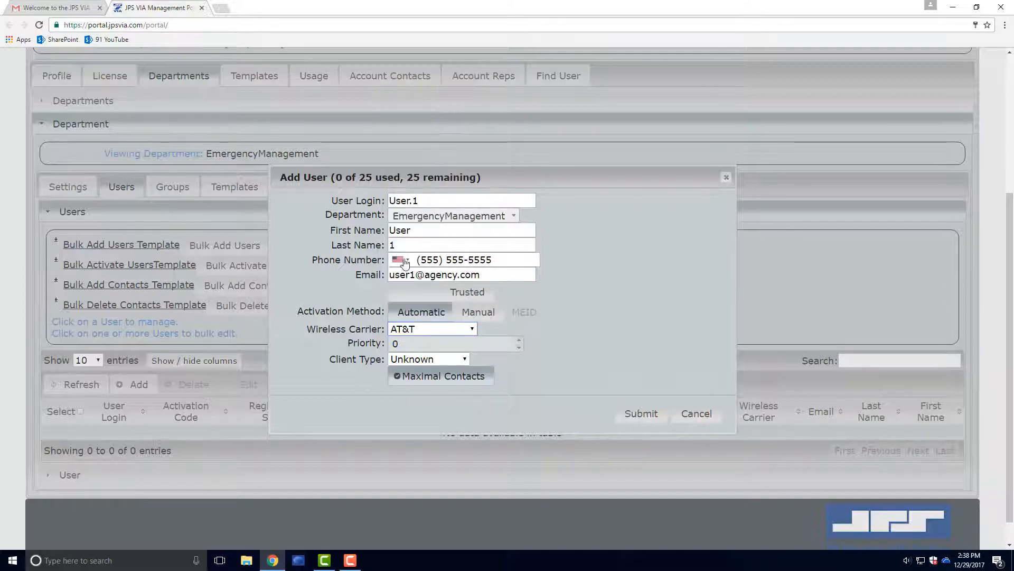
{"action": "left_click", "coordinate": [454, 343]}
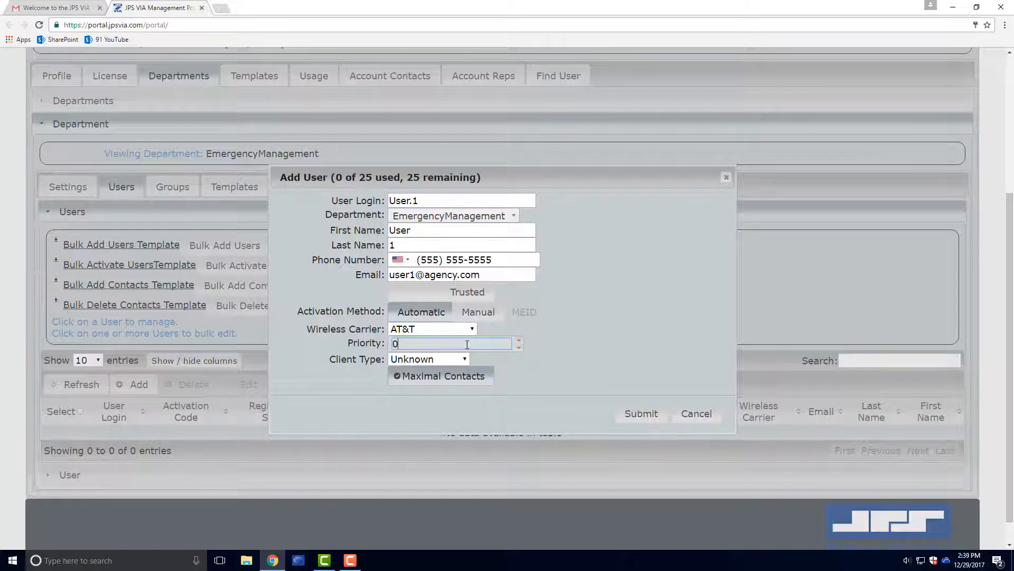
{"action": "left_click", "coordinate": [518, 341]}
{"action": "left_click", "coordinate": [517, 340]}
{"action": "left_click", "coordinate": [518, 339]}
{"action": "left_click", "coordinate": [456, 360]}
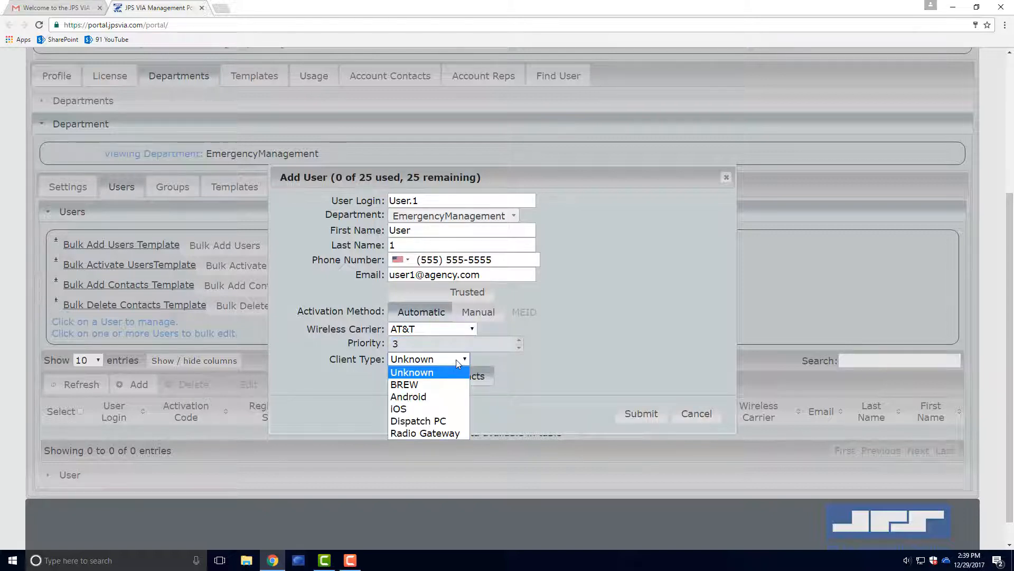
{"action": "left_click", "coordinate": [443, 410]}
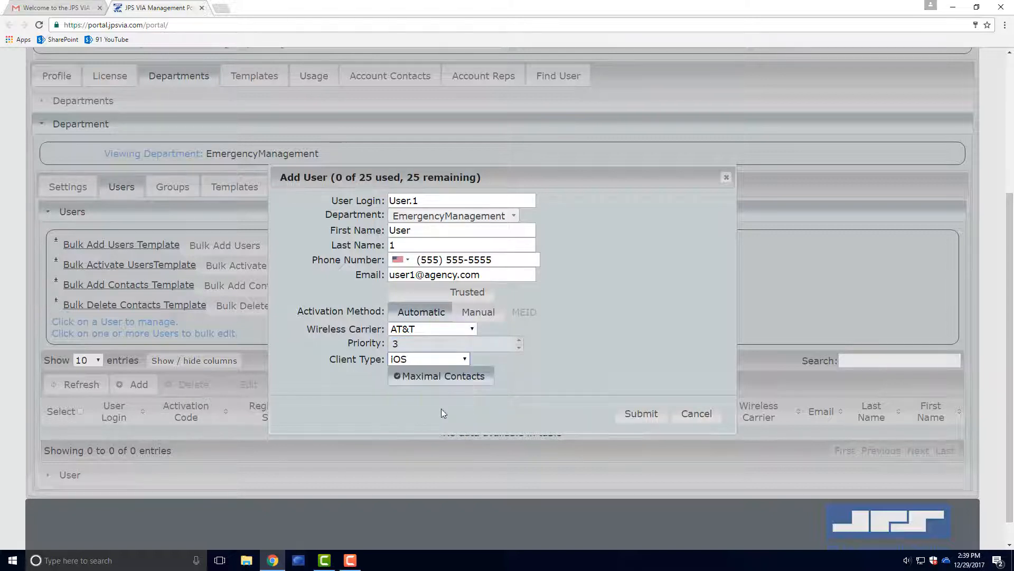
{"action": "left_click", "coordinate": [632, 412]}
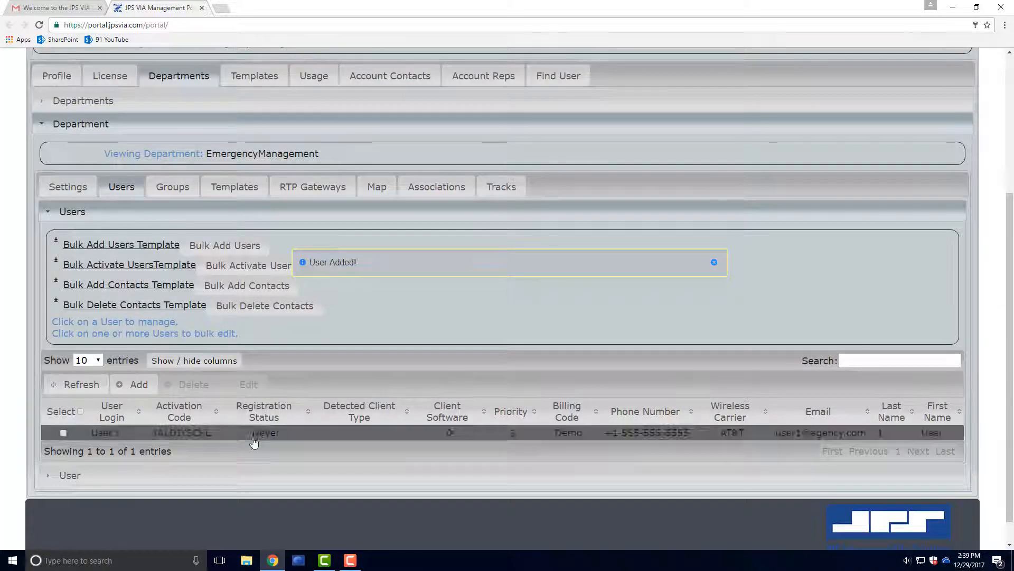
Review User.1's saved settings without changes, then begin adding another user.
{"action": "left_click", "coordinate": [213, 434]}
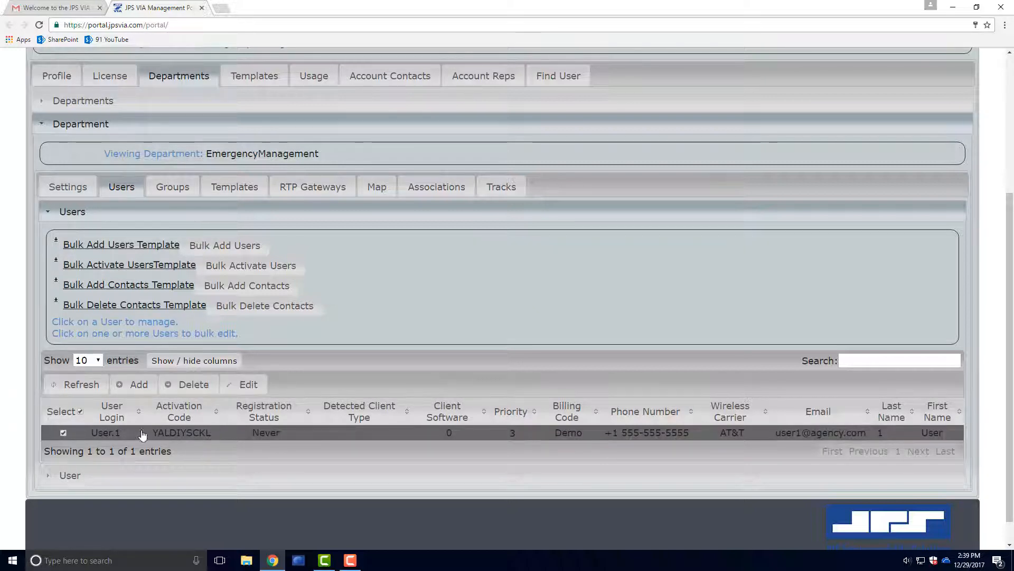
{"action": "left_click", "coordinate": [118, 434]}
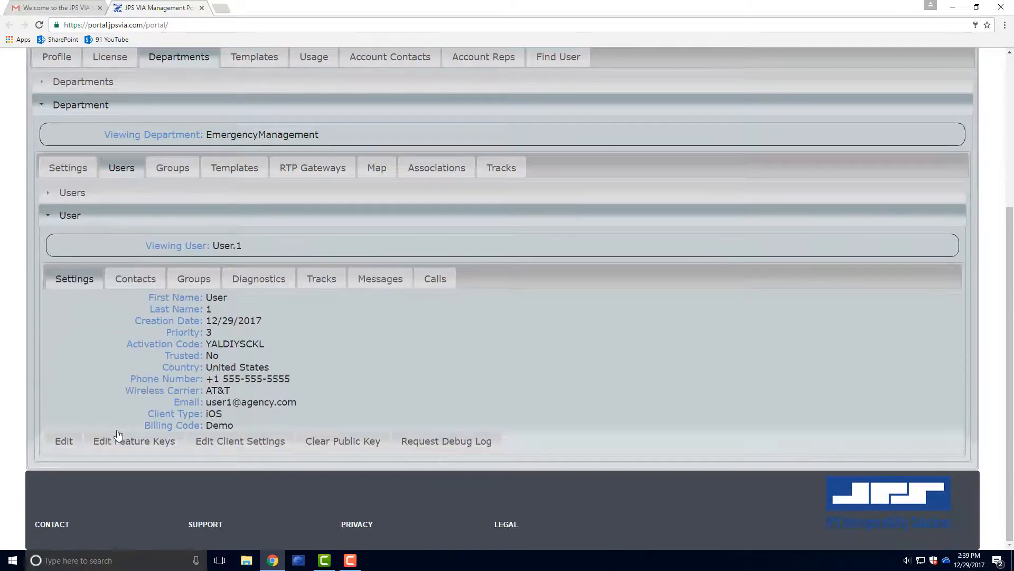
{"action": "left_click", "coordinate": [73, 443]}
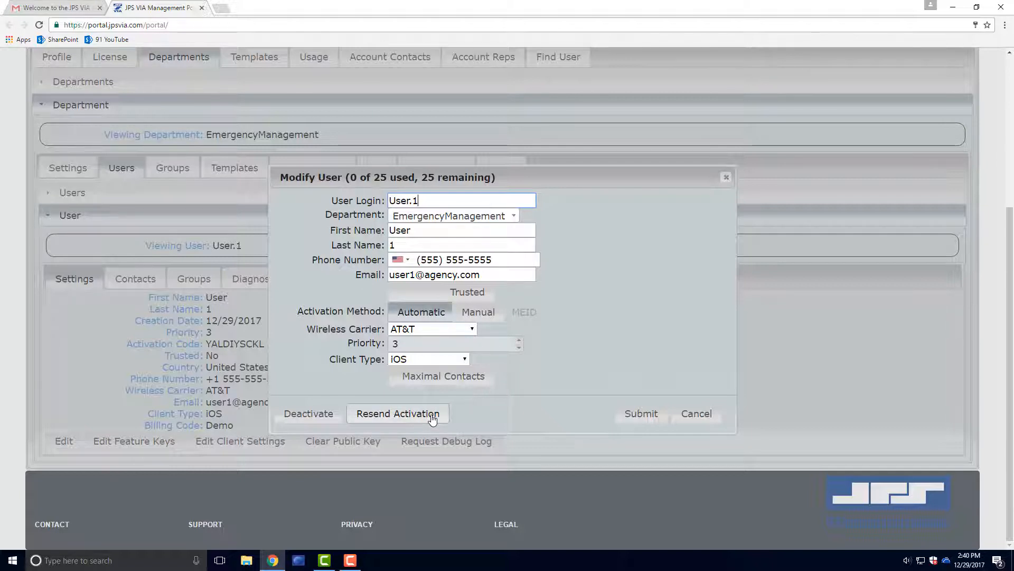
{"action": "left_click", "coordinate": [700, 413]}
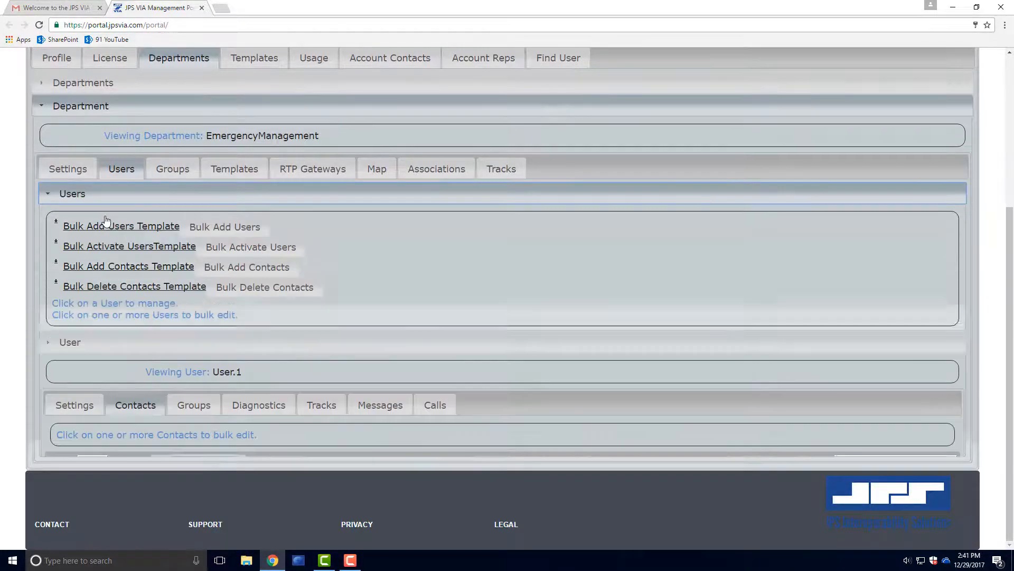
{"action": "left_click", "coordinate": [131, 366]}
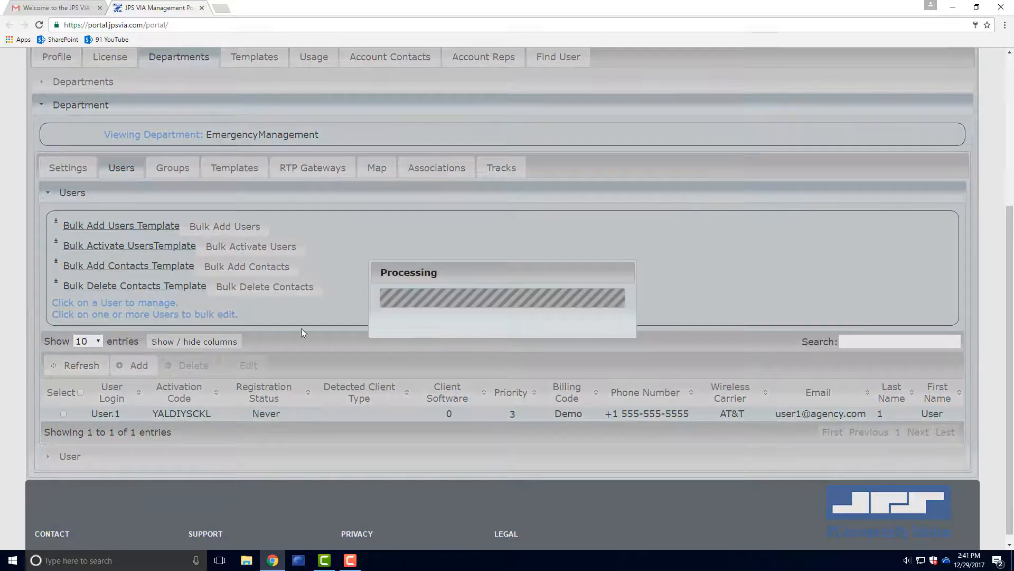
Enter login User.2 with the user's name, phone and e-mail details.
{"action": "type", "text": "U"}
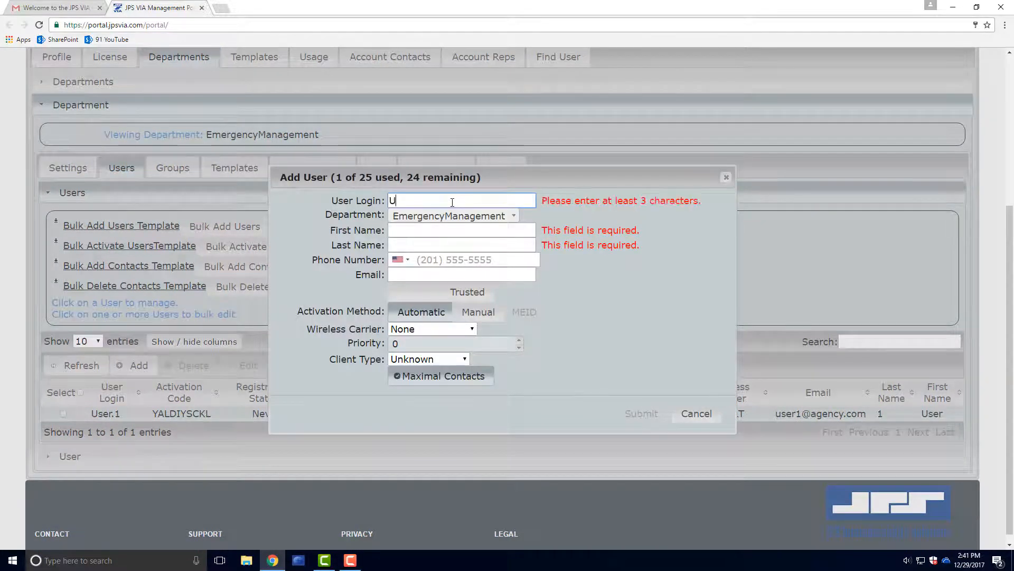
{"action": "type", "text": "ser.2"}
{"action": "key", "text": "Tab"}
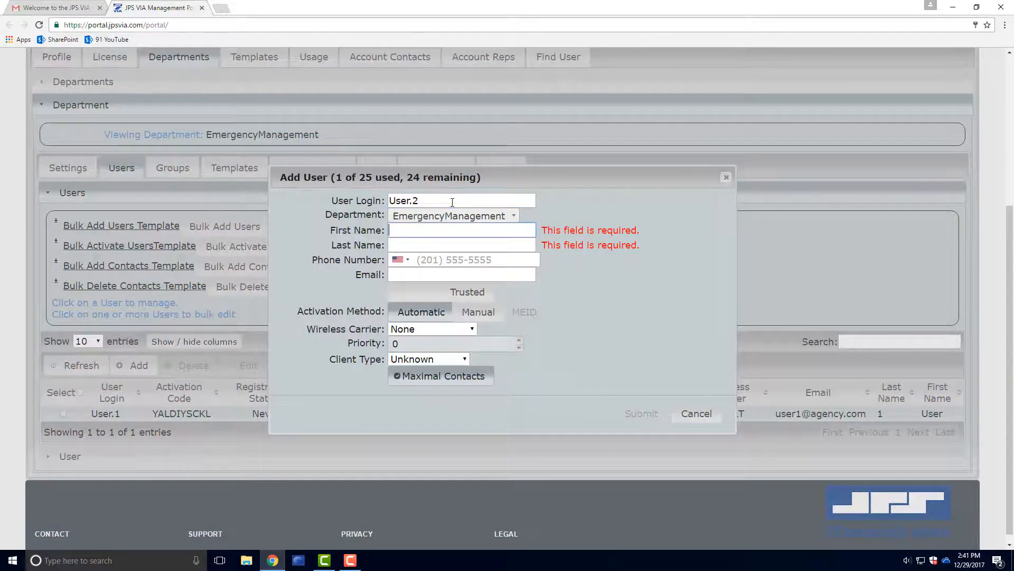
{"action": "type", "text": "User"}
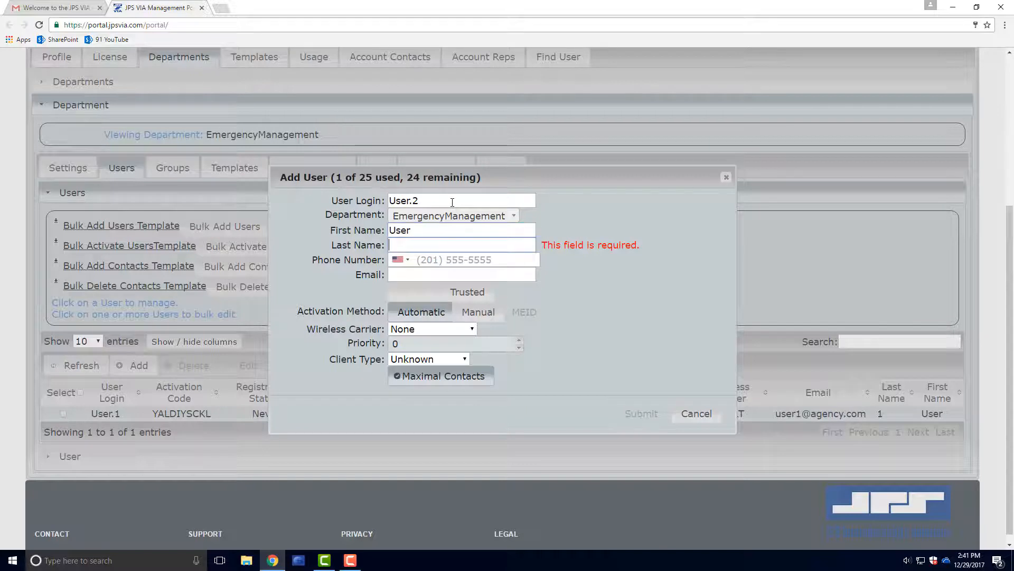
{"action": "type", "text": "2"}
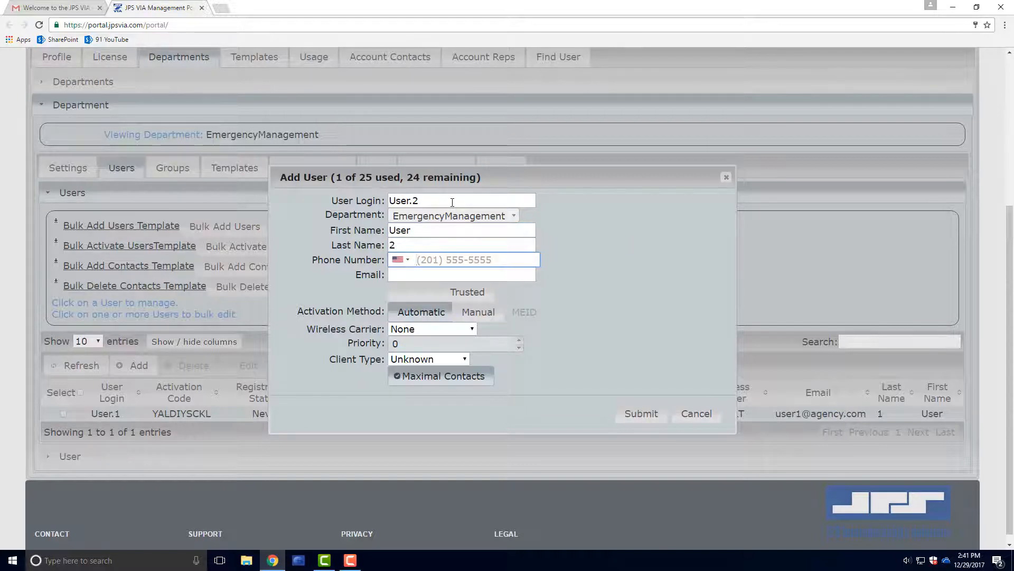
{"action": "type", "text": "5555555556"}
{"action": "key", "text": "Tab"}
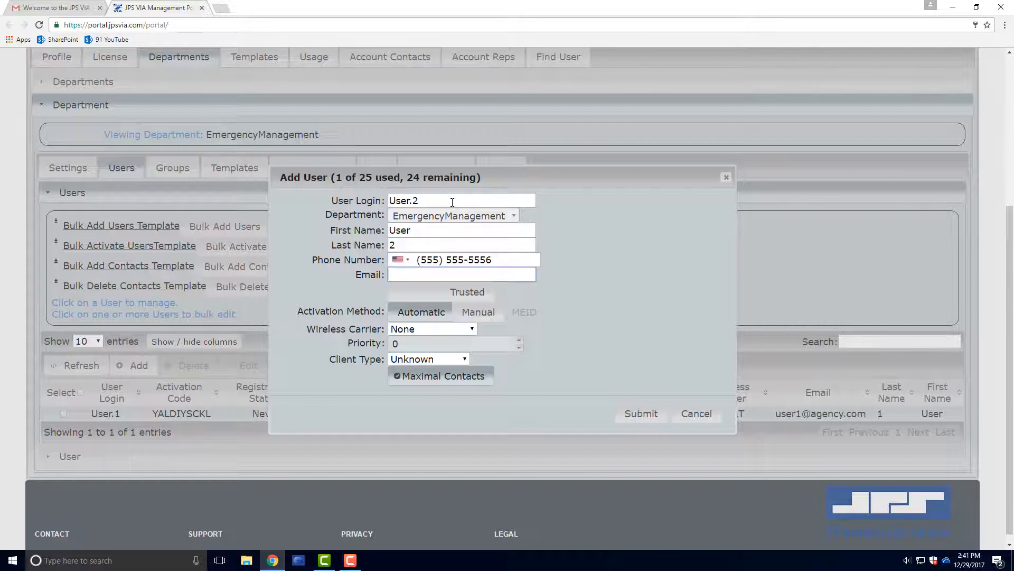
{"action": "type", "text": "user2"}
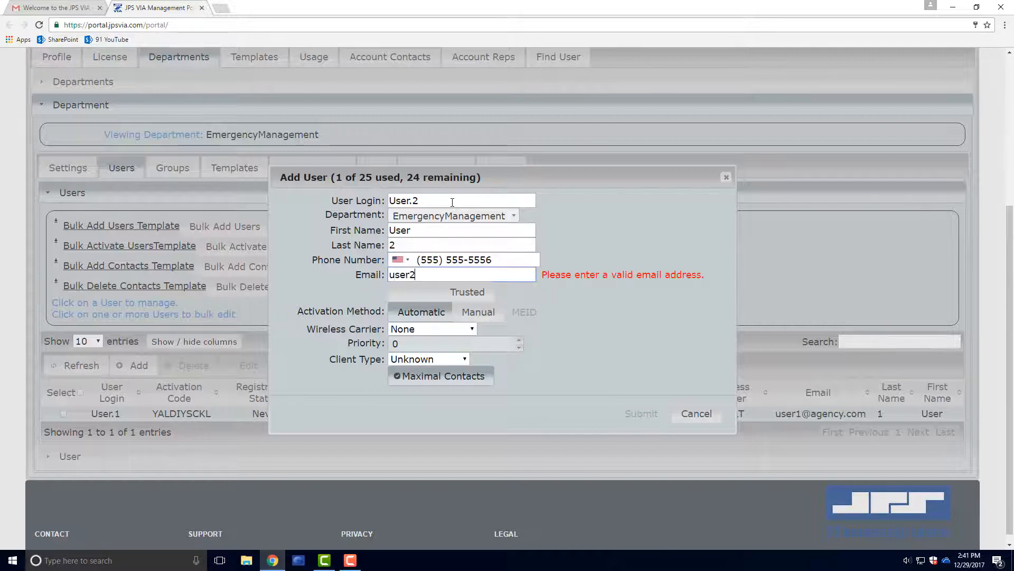
{"action": "type", "text": "@agency."}
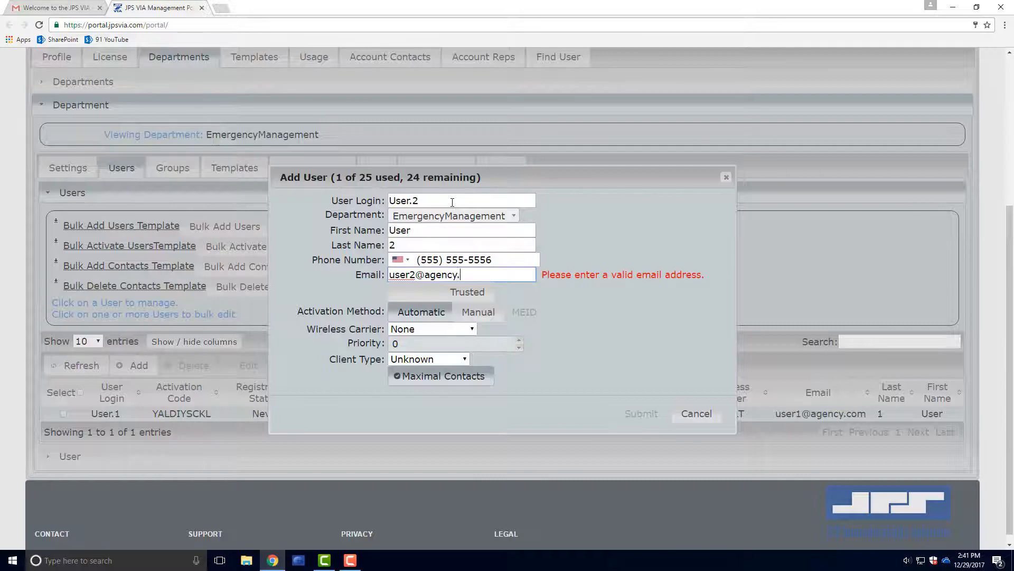
{"action": "type", "text": "com"}
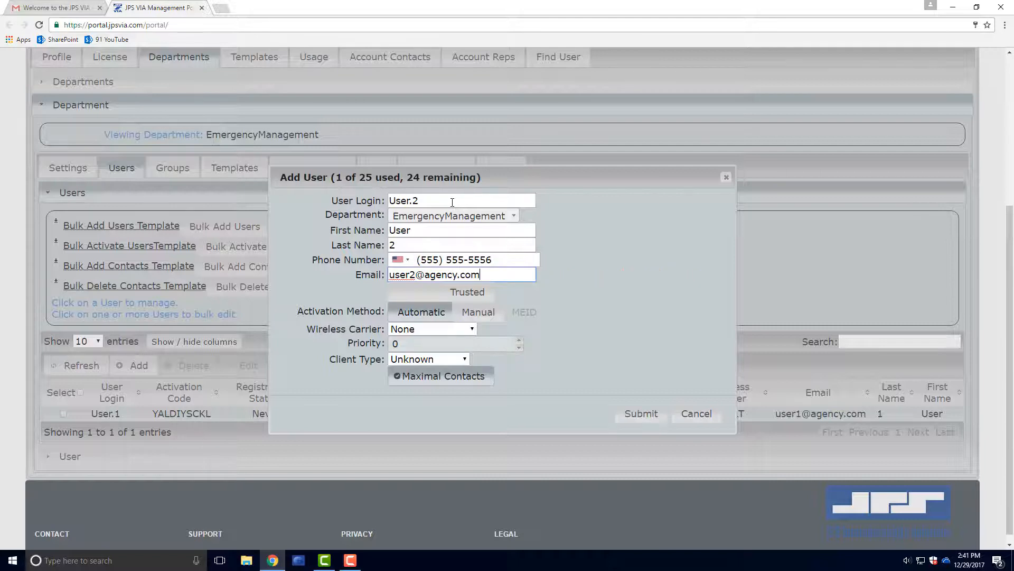
Choose Verizon Wireless carrier, priority 5 and Android client type, then submit User.2.
{"action": "left_click", "coordinate": [469, 332]}
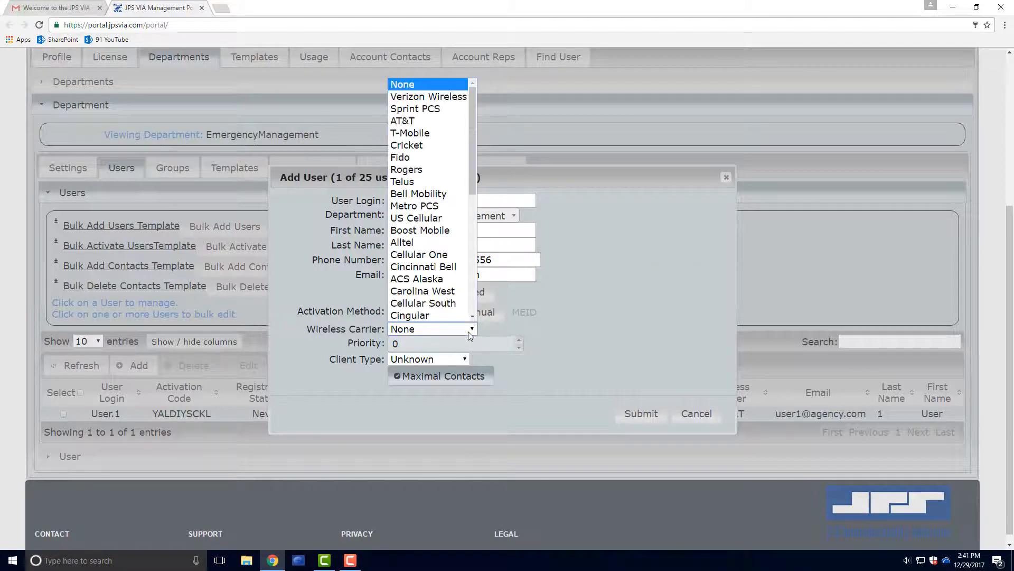
{"action": "left_click", "coordinate": [450, 98]}
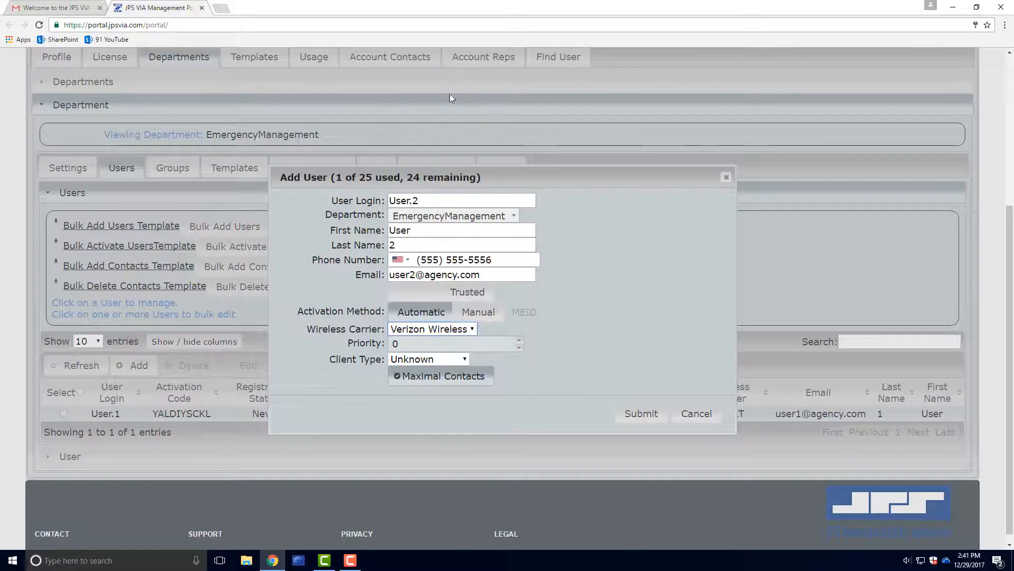
{"action": "left_click", "coordinate": [519, 341]}
{"action": "type", "text": "4"}
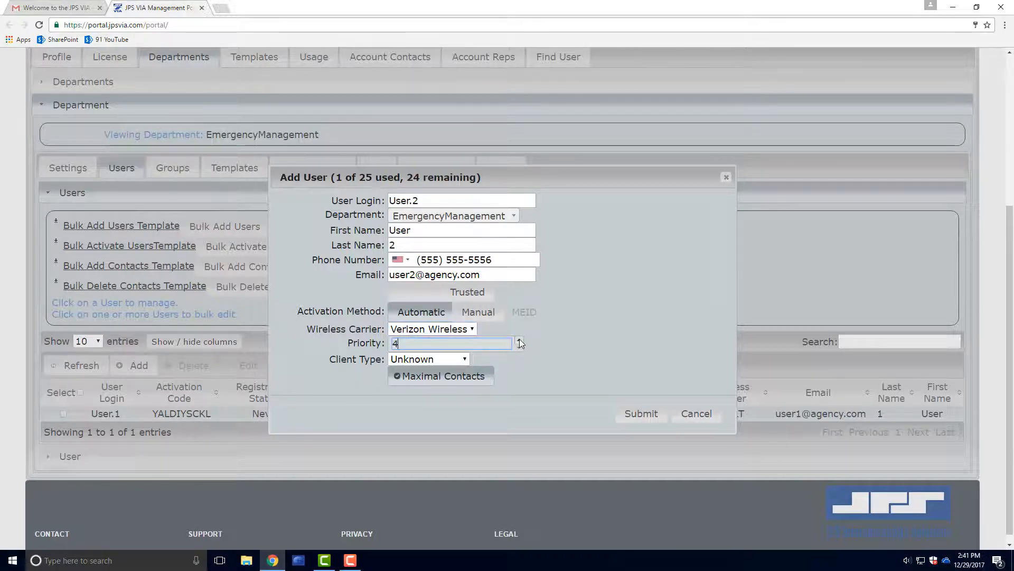
{"action": "left_click", "coordinate": [519, 341]}
{"action": "left_click", "coordinate": [464, 359]}
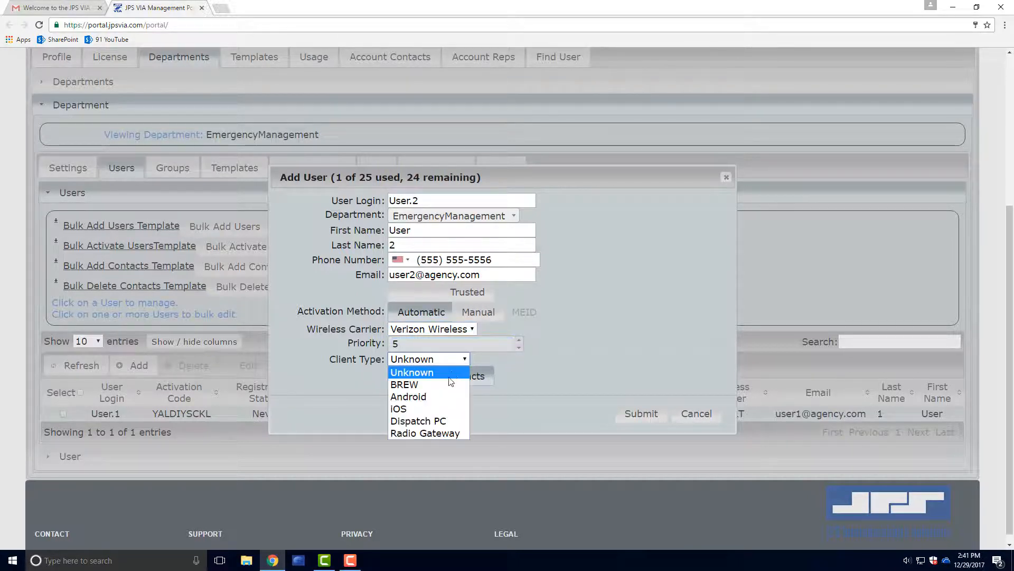
{"action": "left_click", "coordinate": [439, 395]}
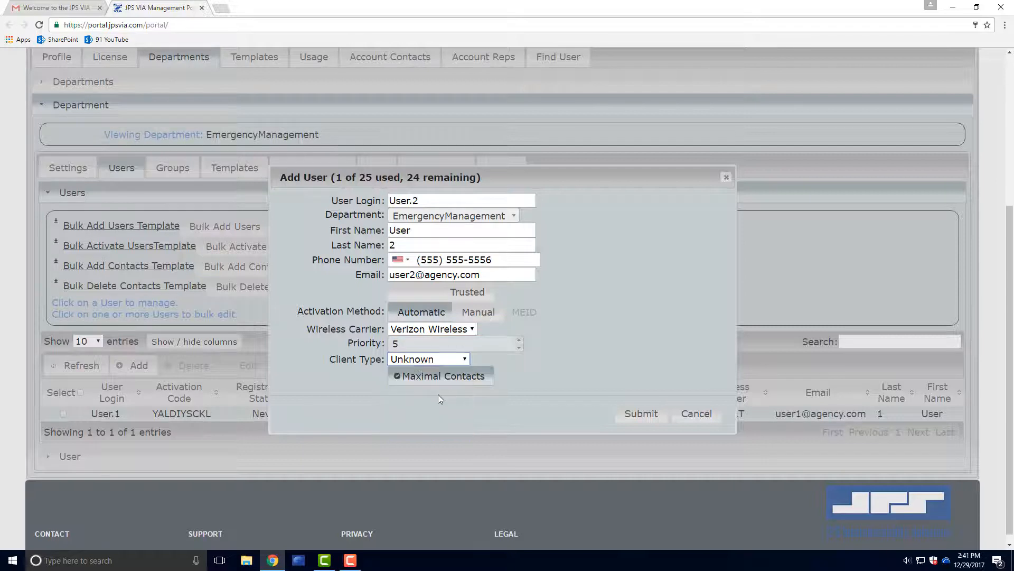
{"action": "left_click", "coordinate": [642, 413]}
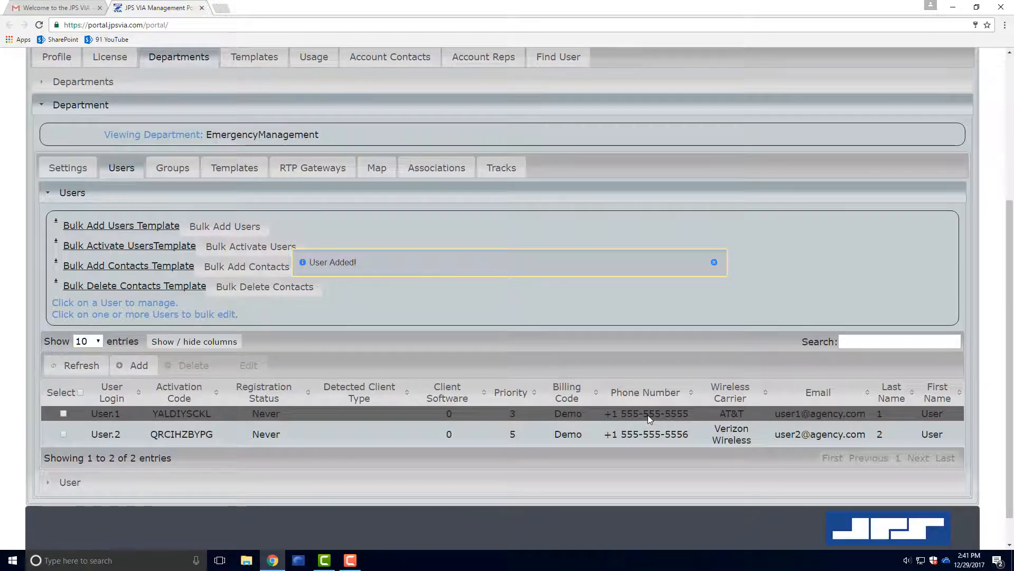
{"action": "left_click", "coordinate": [201, 436]}
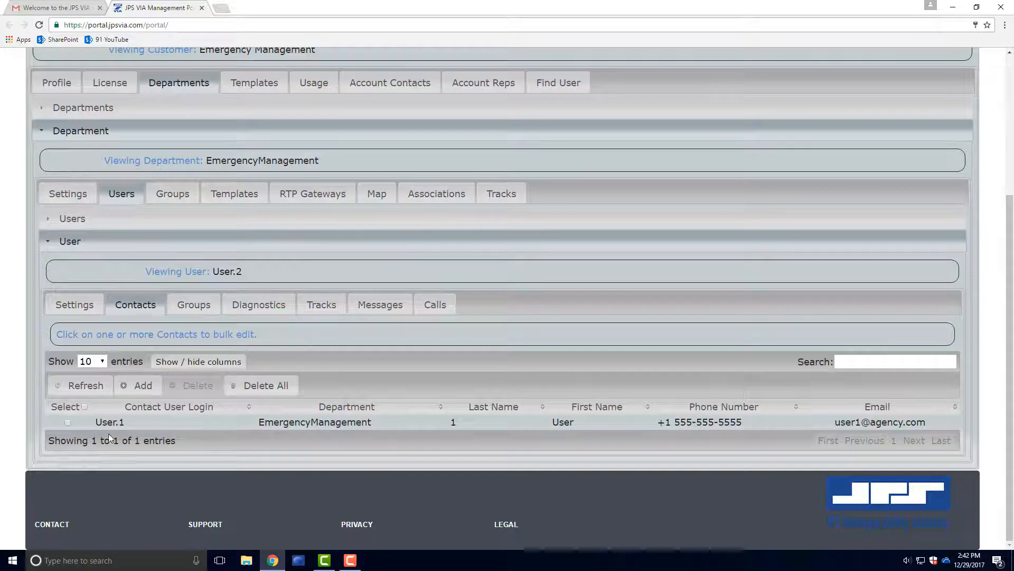
{"action": "left_click", "coordinate": [68, 422]}
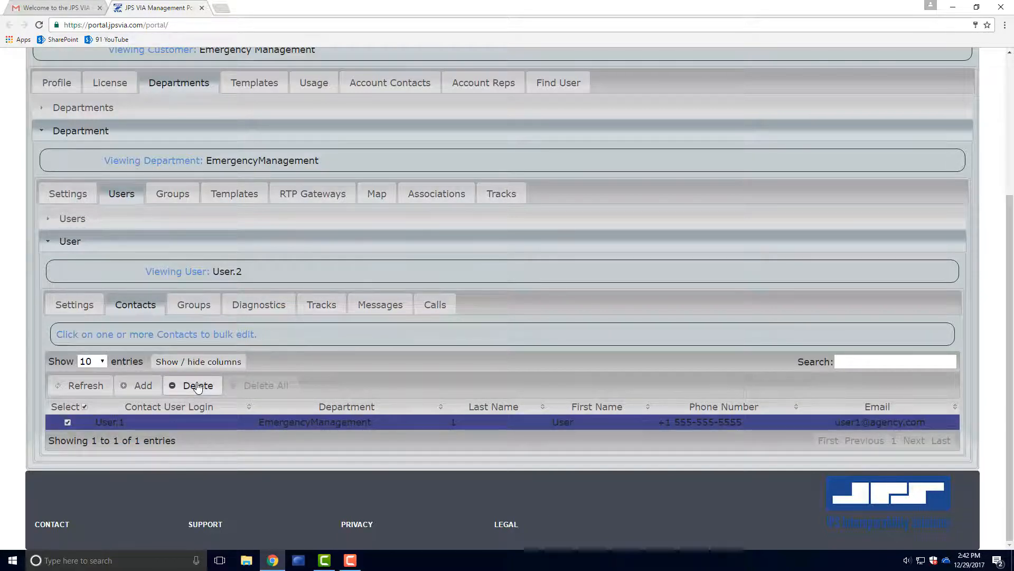
{"action": "left_click", "coordinate": [68, 423]}
{"action": "left_click", "coordinate": [68, 422]}
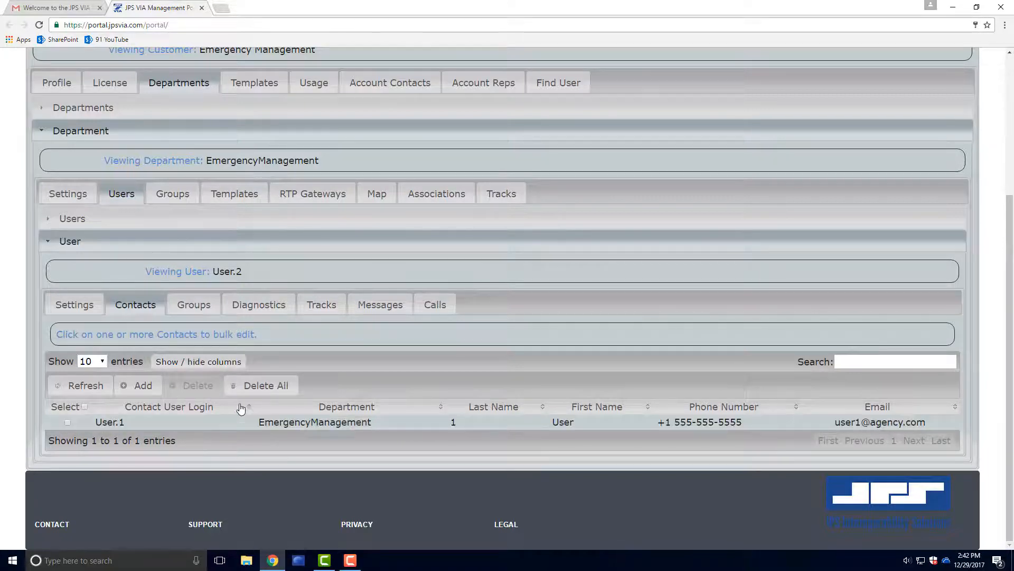
{"action": "left_click", "coordinate": [158, 218]}
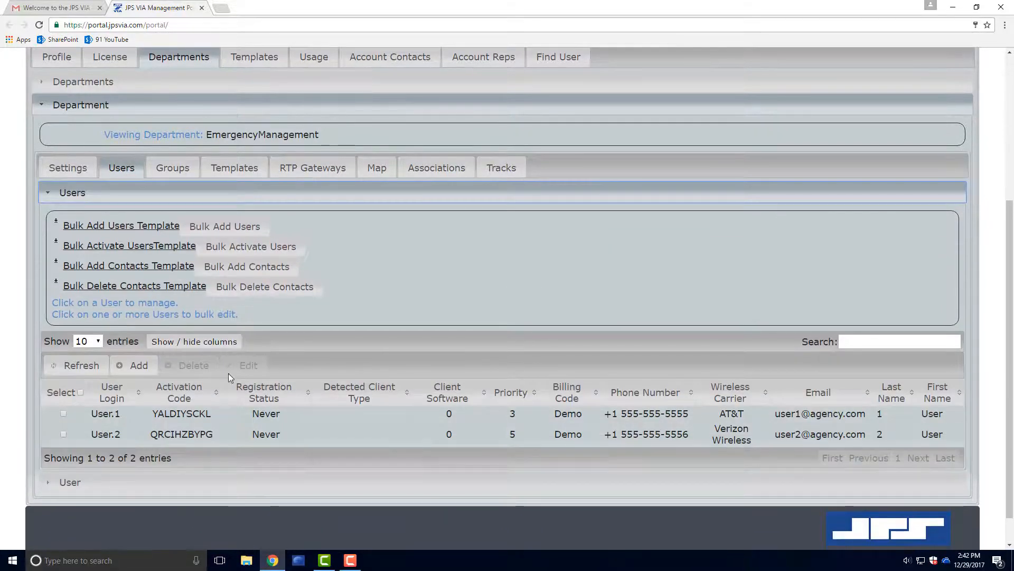
Start a new user User.3 with first name User, last name 3, plus phone and e-mail.
{"action": "left_click", "coordinate": [136, 365]}
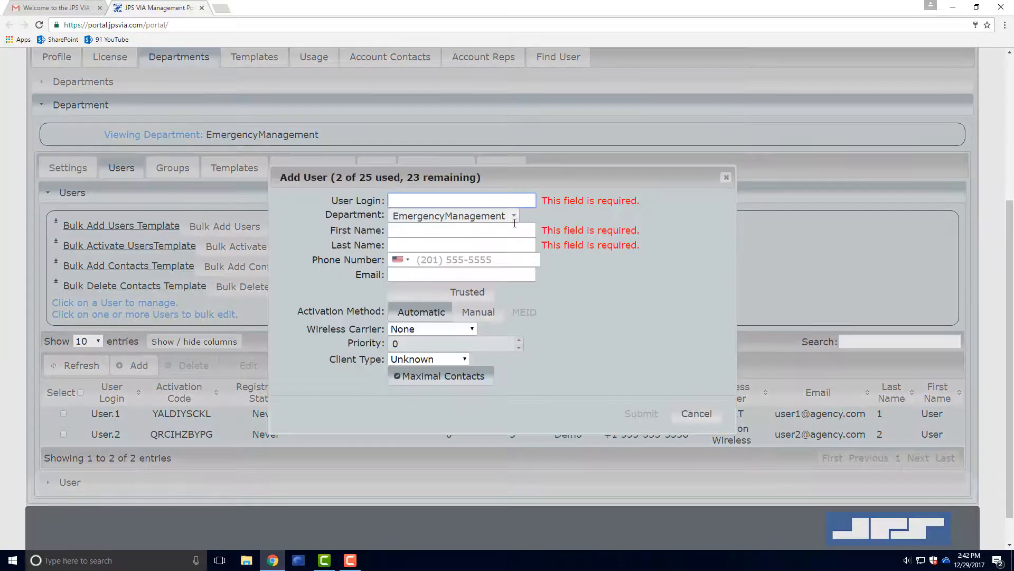
{"action": "type", "text": "User.3"}
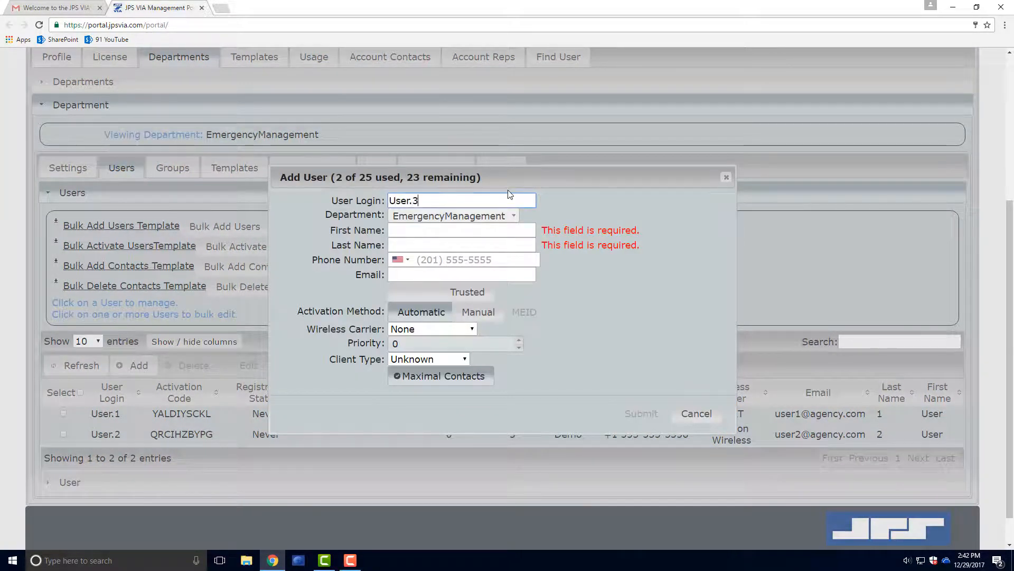
{"action": "key", "text": "Tab"}
{"action": "type", "text": "Us"}
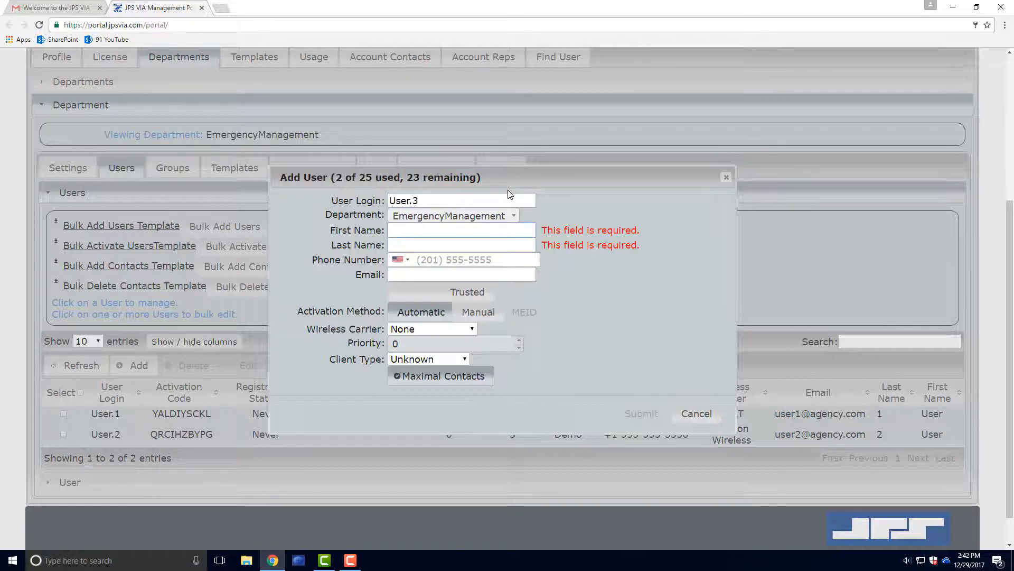
{"action": "type", "text": "er"}
{"action": "key", "text": "Tab"}
{"action": "type", "text": "3"}
{"action": "key", "text": "Tab"}
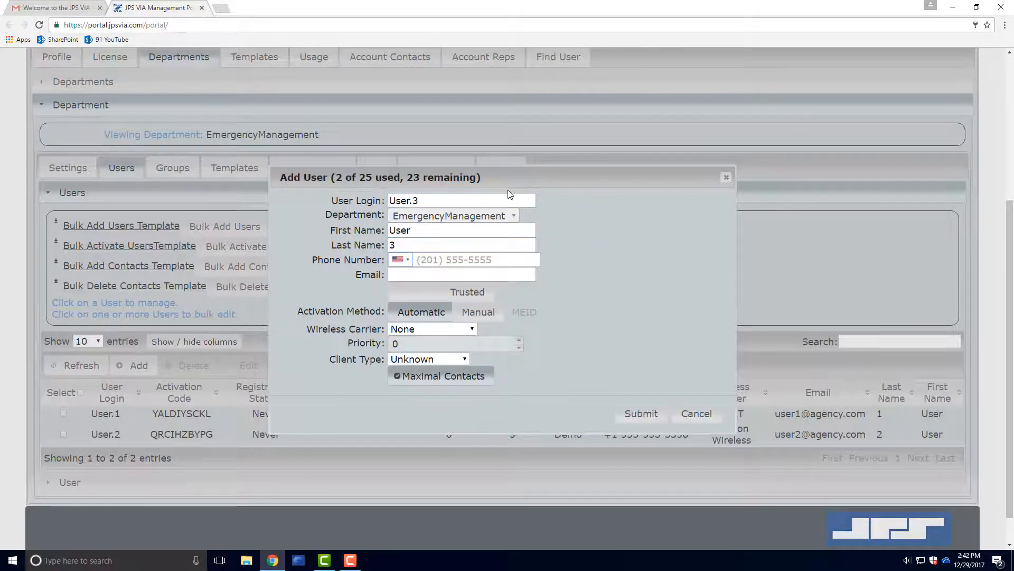
{"action": "type", "text": "555"}
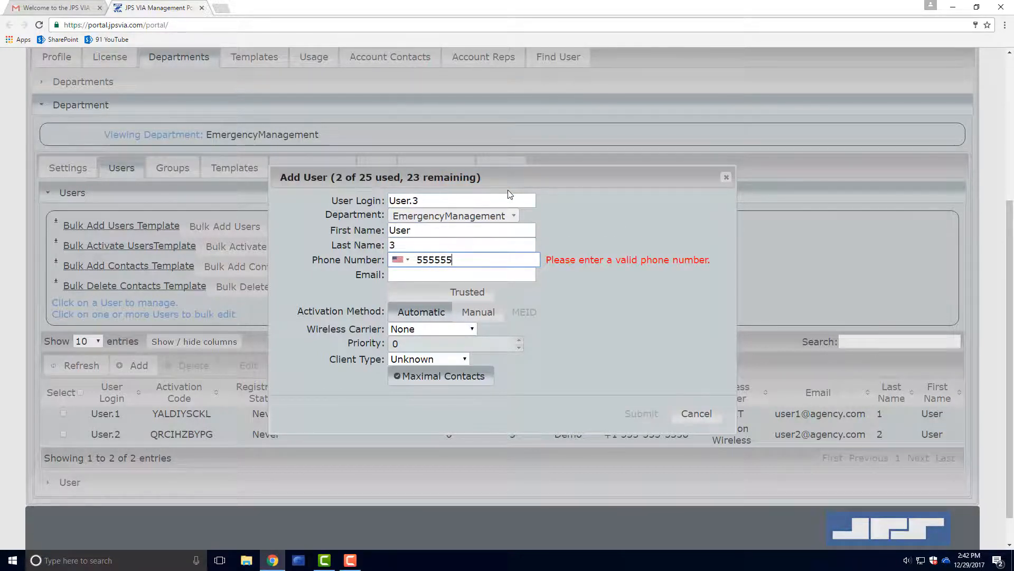
{"action": "type", "text": ") 555-5557"}
{"action": "key", "text": "Tab"}
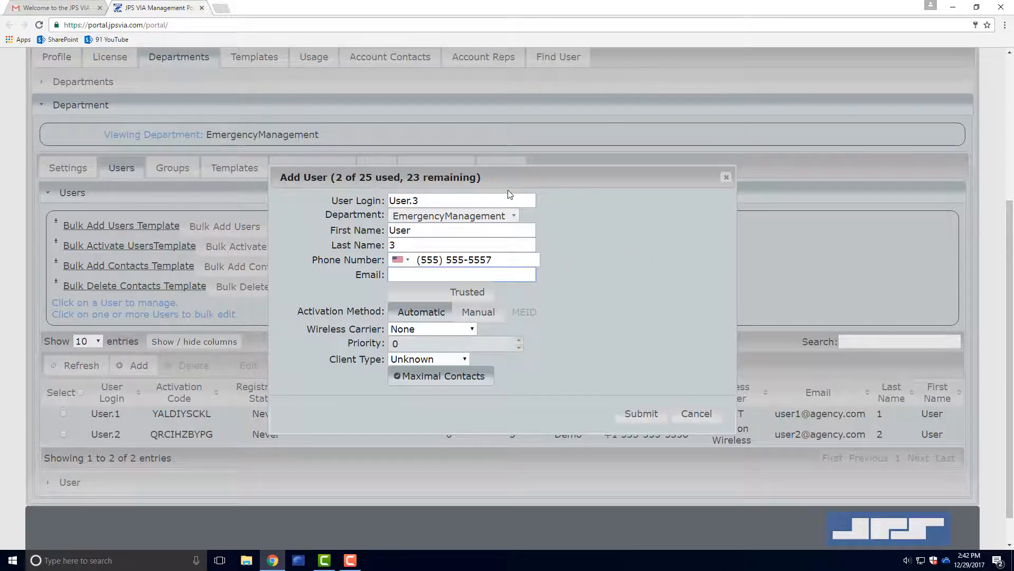
{"action": "type", "text": "user3"}
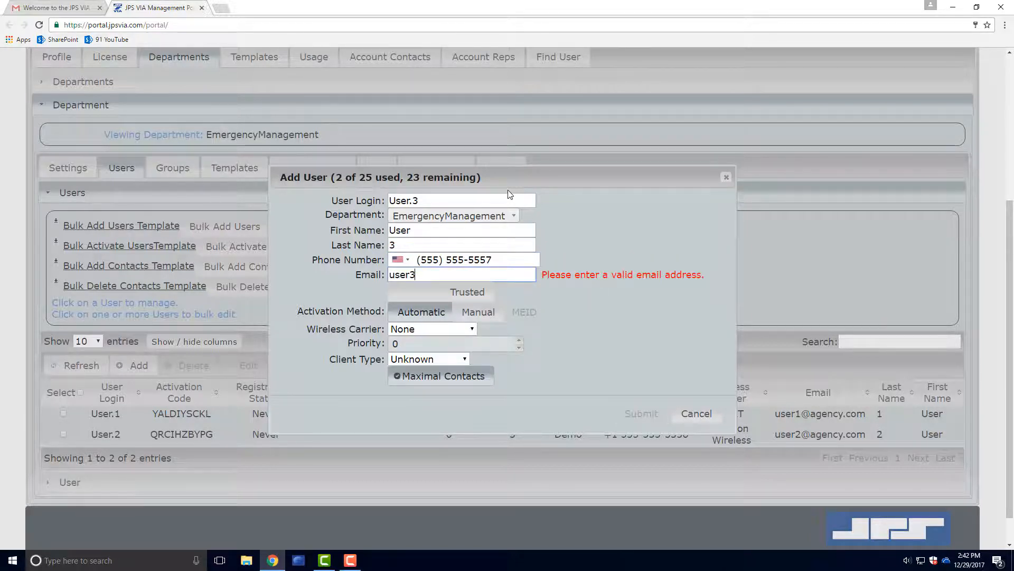
{"action": "type", "text": "@agency.com"}
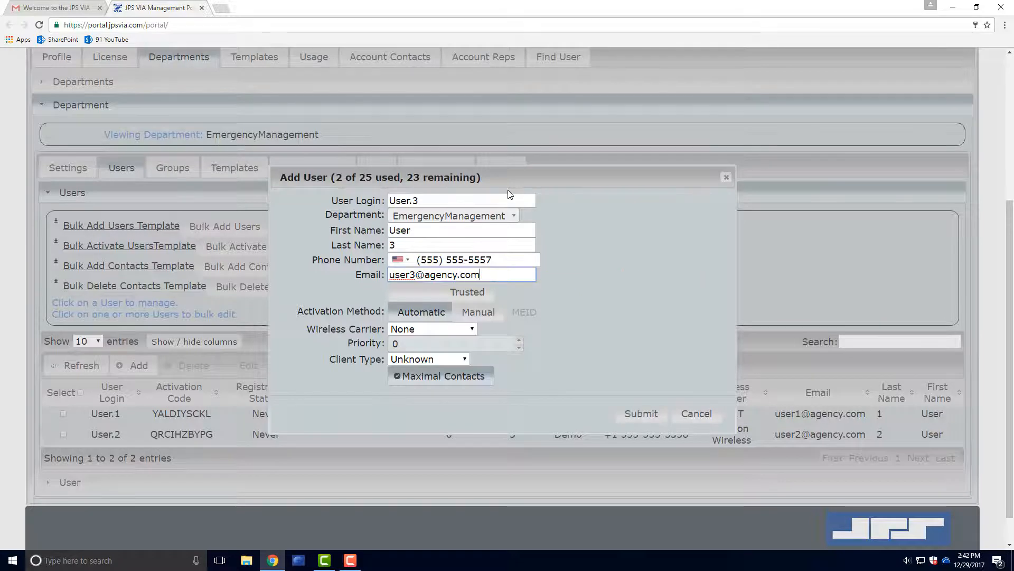
Choose T-Mobile carrier, priority 3, Android client, Maximal Contacts off, and submit User.3.
{"action": "left_click", "coordinate": [461, 329]}
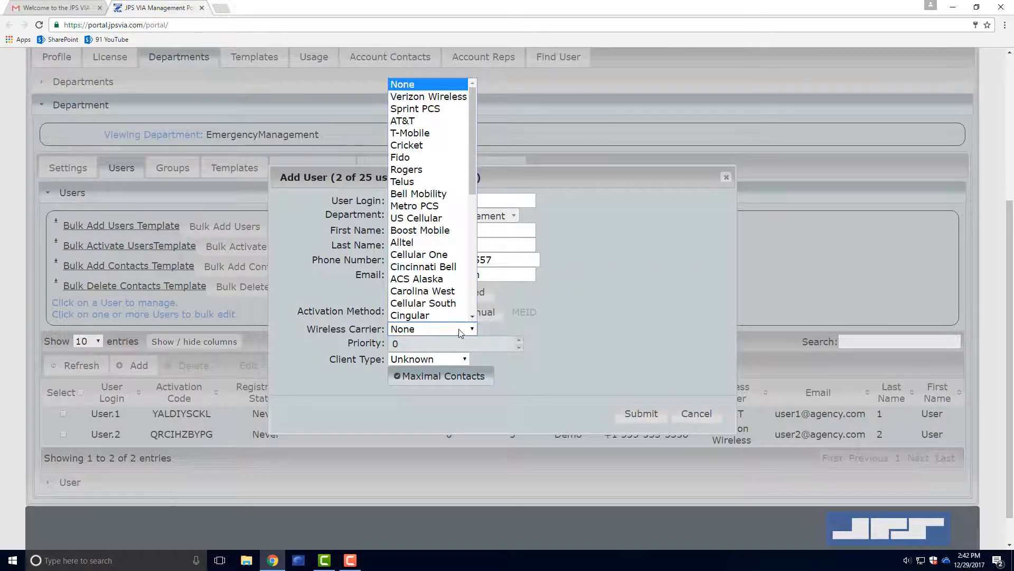
{"action": "left_click", "coordinate": [445, 133]}
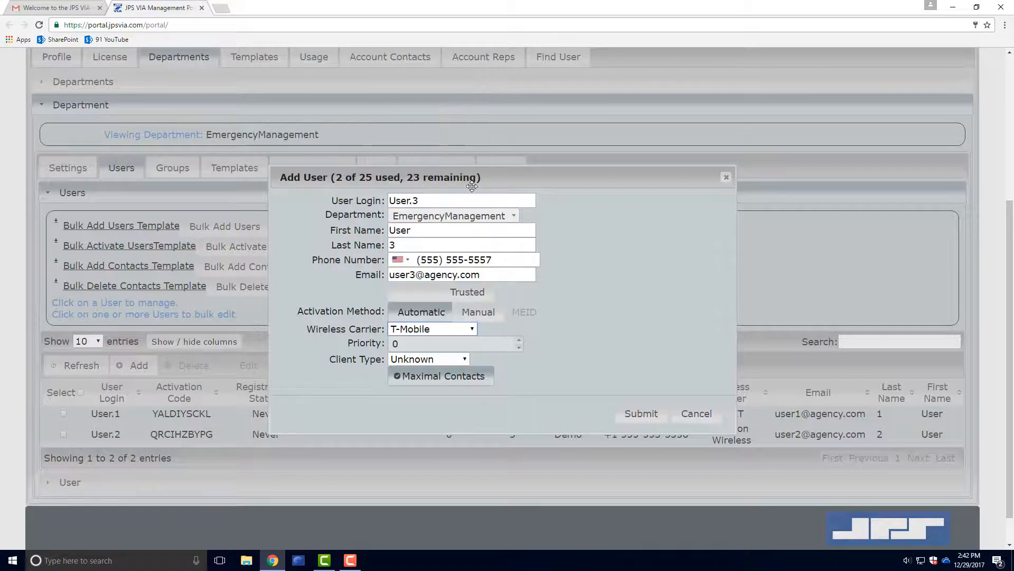
{"action": "left_click", "coordinate": [519, 340]}
{"action": "left_click", "coordinate": [519, 340]}
{"action": "left_click", "coordinate": [518, 340]}
{"action": "left_click", "coordinate": [464, 359]}
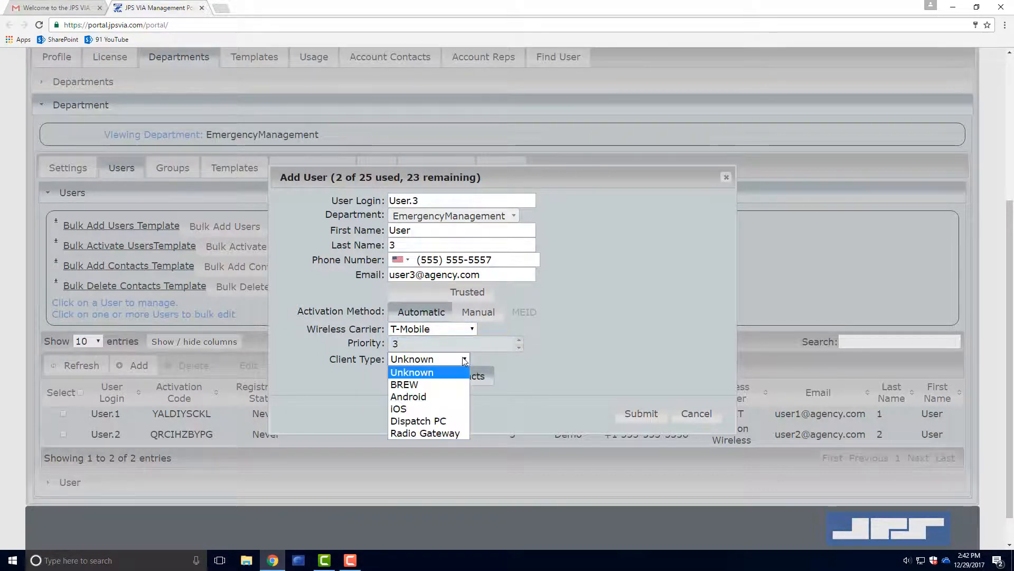
{"action": "left_click", "coordinate": [448, 396]}
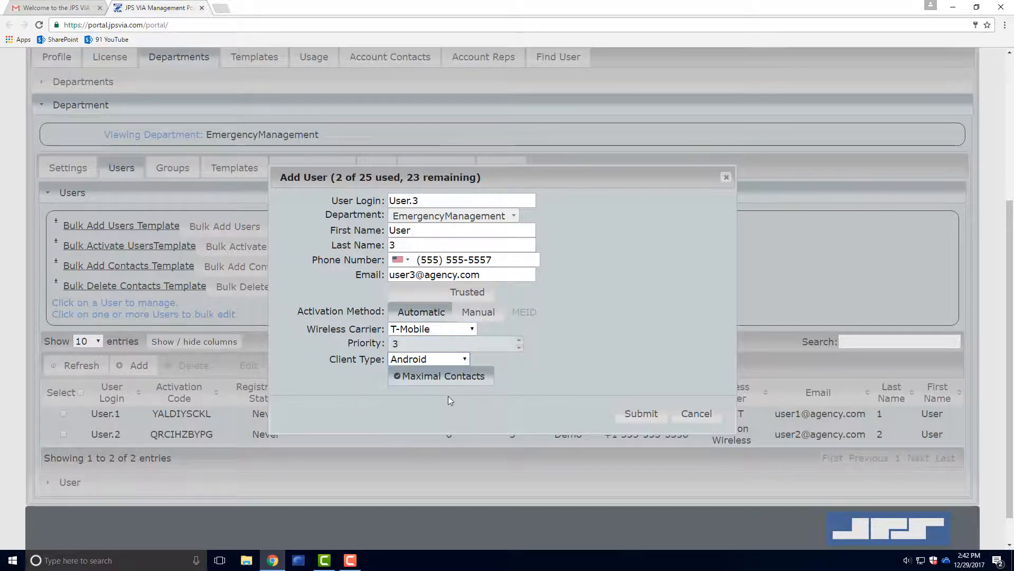
{"action": "left_click", "coordinate": [452, 378]}
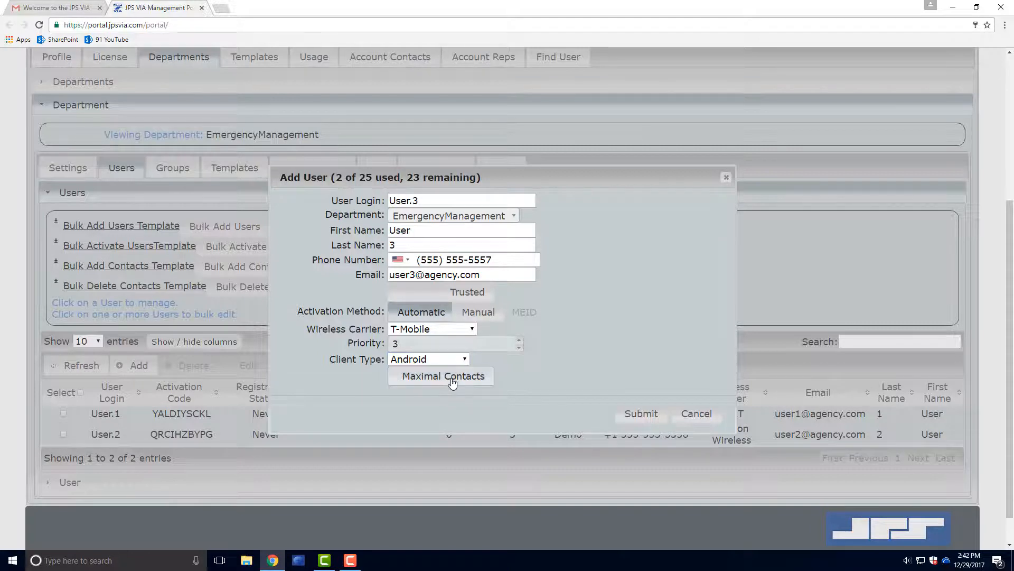
{"action": "left_click", "coordinate": [641, 413]}
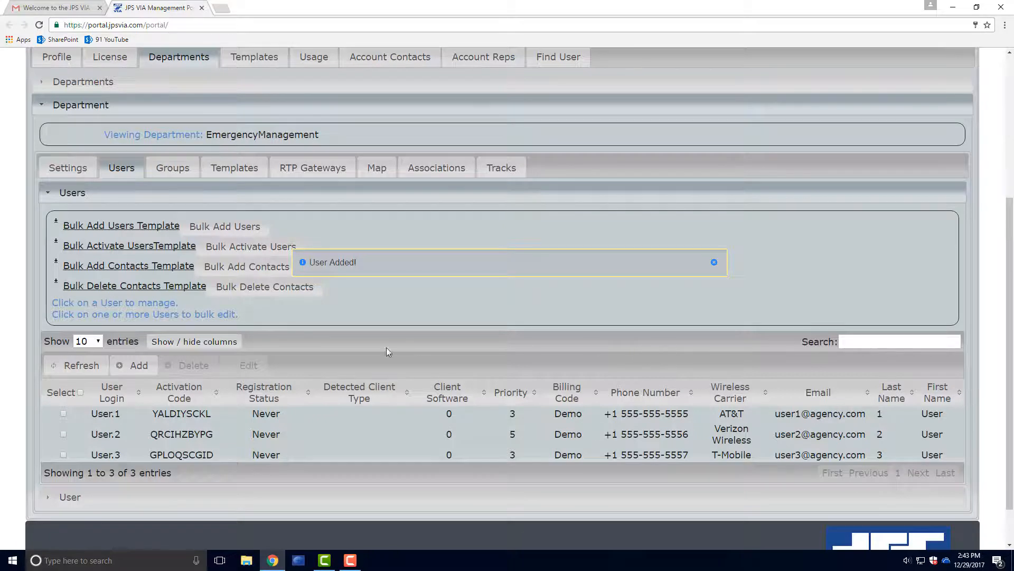
Add User.1 and User.2 as User.3's contacts, then view User.3's group memberships.
{"action": "left_click", "coordinate": [148, 455]}
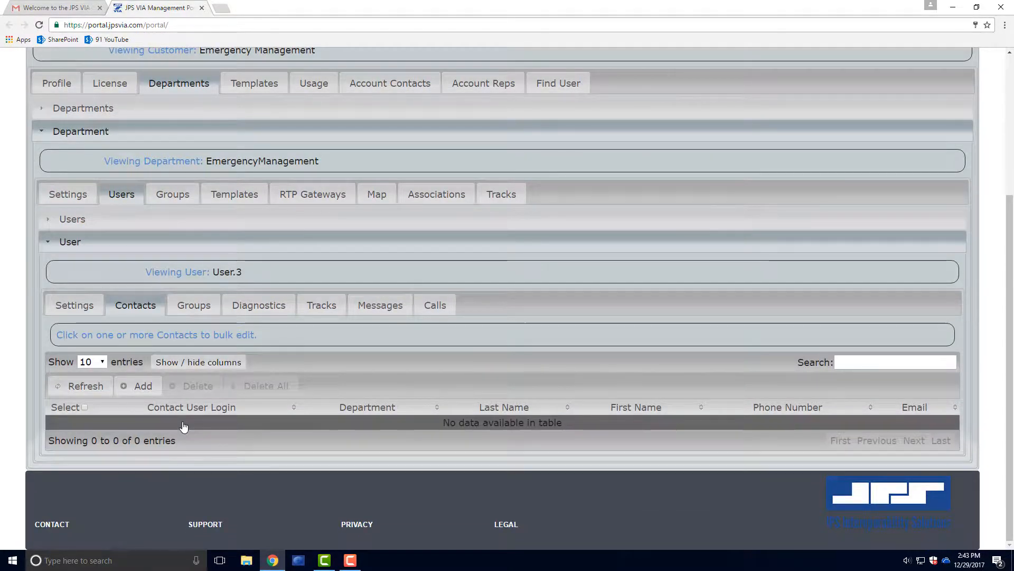
{"action": "left_click", "coordinate": [138, 386]}
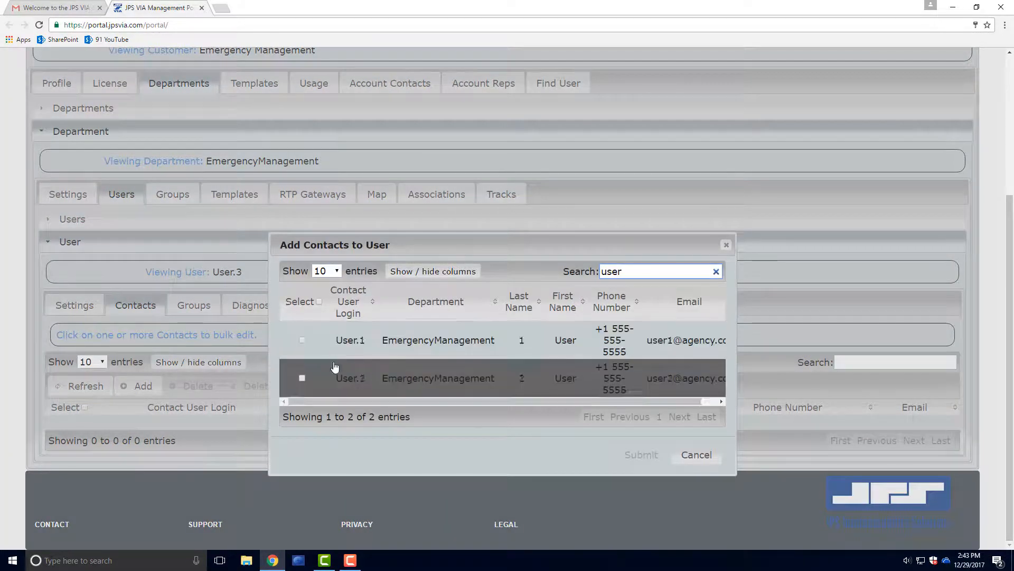
{"action": "left_click", "coordinate": [302, 341]}
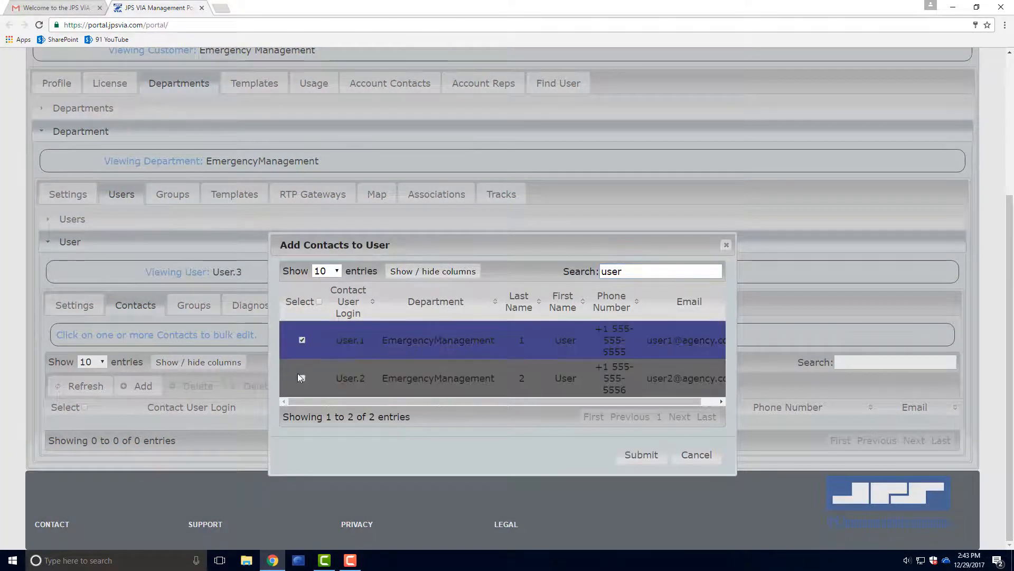
{"action": "left_click", "coordinate": [301, 378]}
{"action": "left_click", "coordinate": [642, 455]}
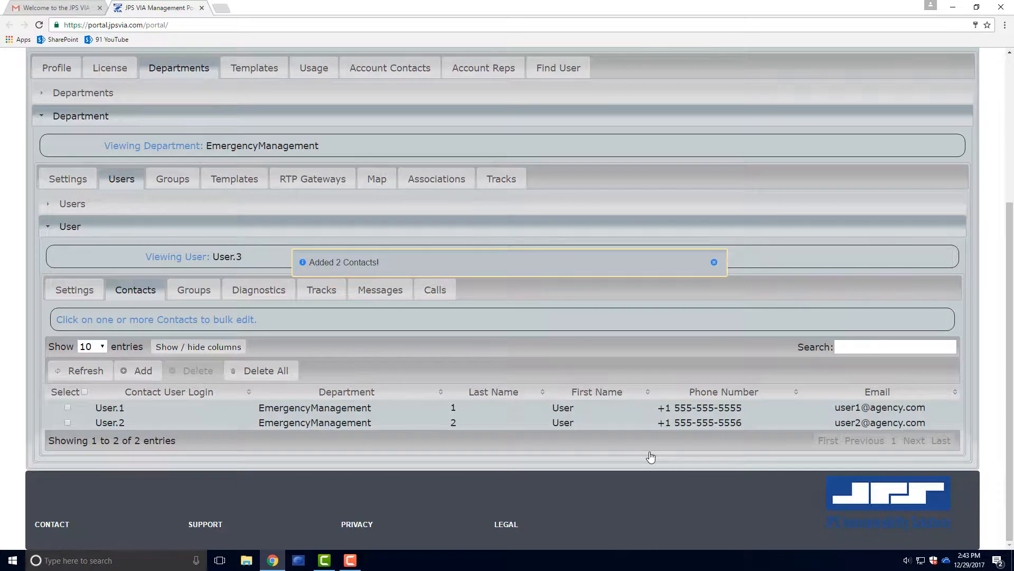
{"action": "left_click", "coordinate": [191, 291]}
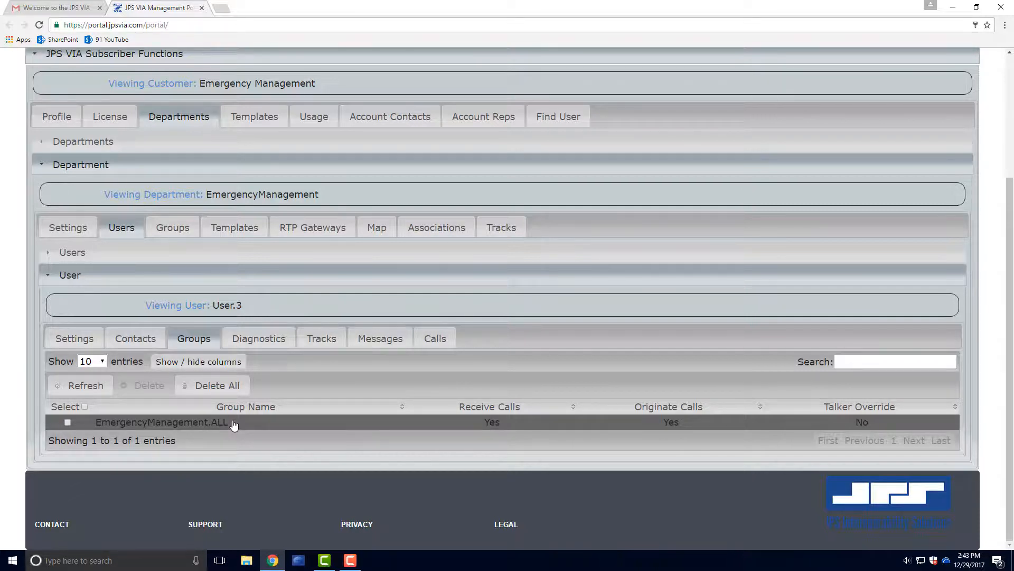
Open the EmergencyManagement.ALL group's member list showing User.1, User.2 and User.3.
{"action": "left_click", "coordinate": [172, 227]}
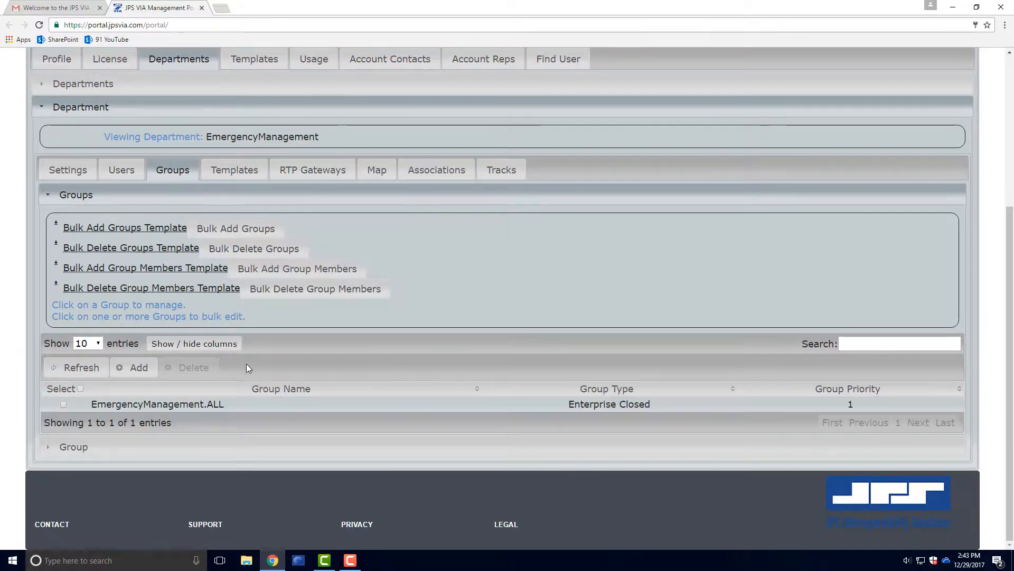
{"action": "left_click", "coordinate": [240, 404]}
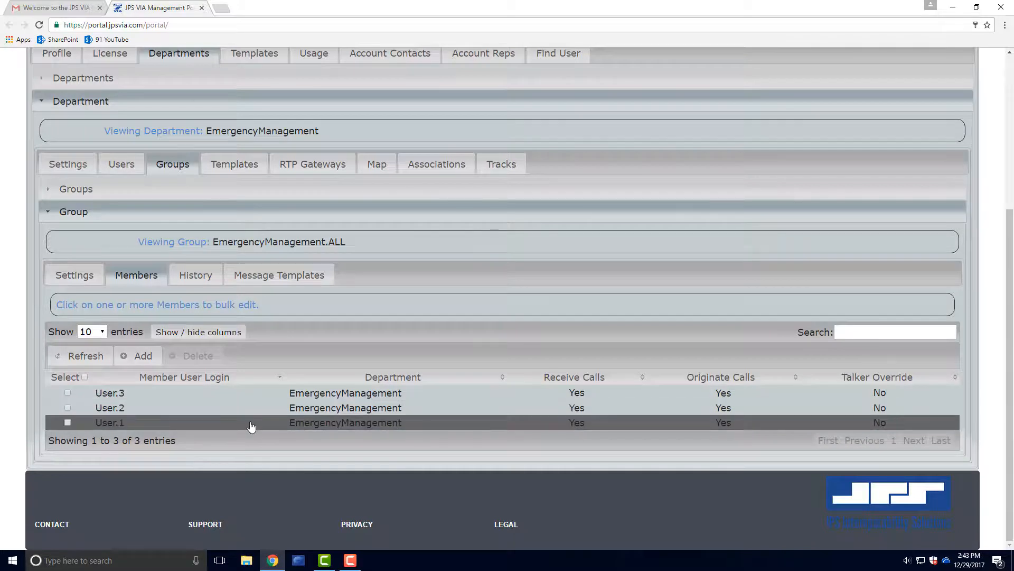
{"action": "left_click", "coordinate": [125, 164]}
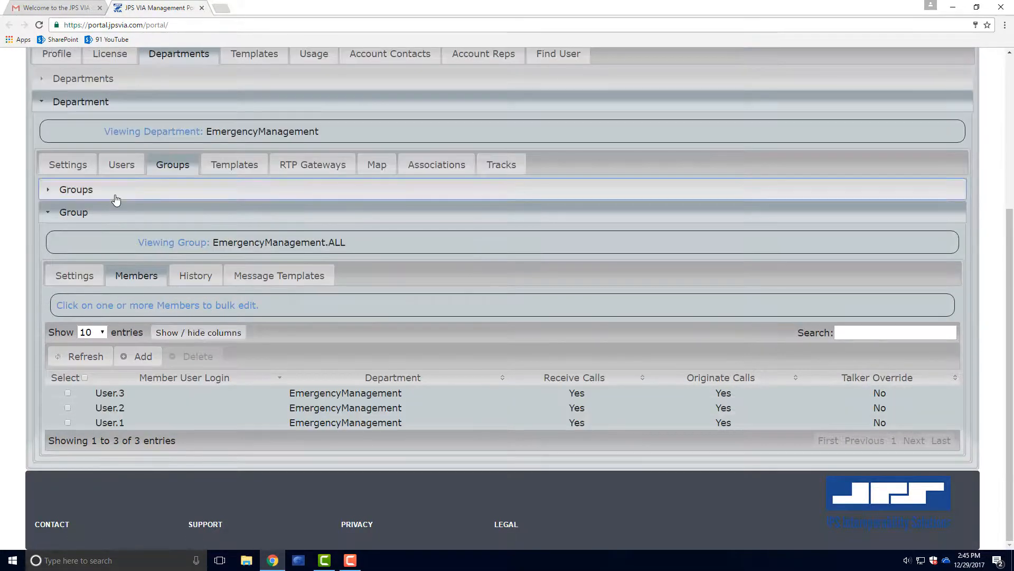
{"action": "left_click", "coordinate": [114, 197]}
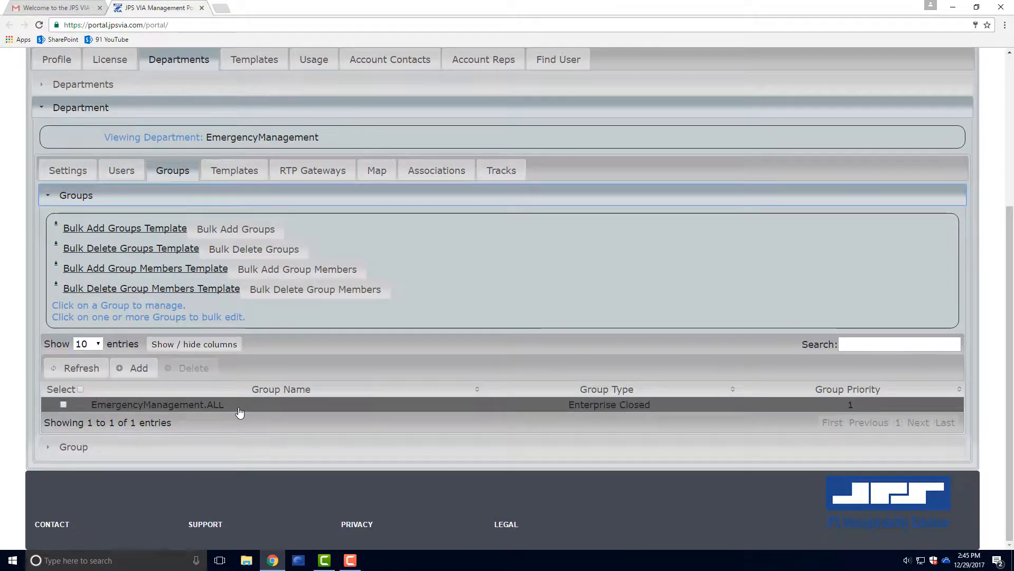
{"action": "left_click", "coordinate": [239, 407]}
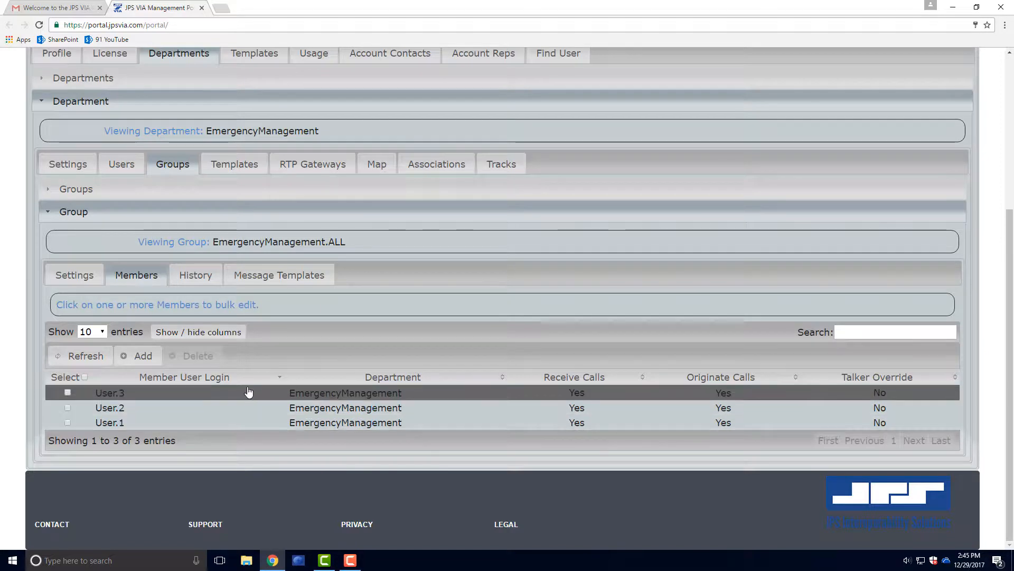
Inspect EmergencyManagement.ALL's settings, keeping group type Closed, then view the empty RTP Gateways list.
{"action": "left_click", "coordinate": [80, 275]}
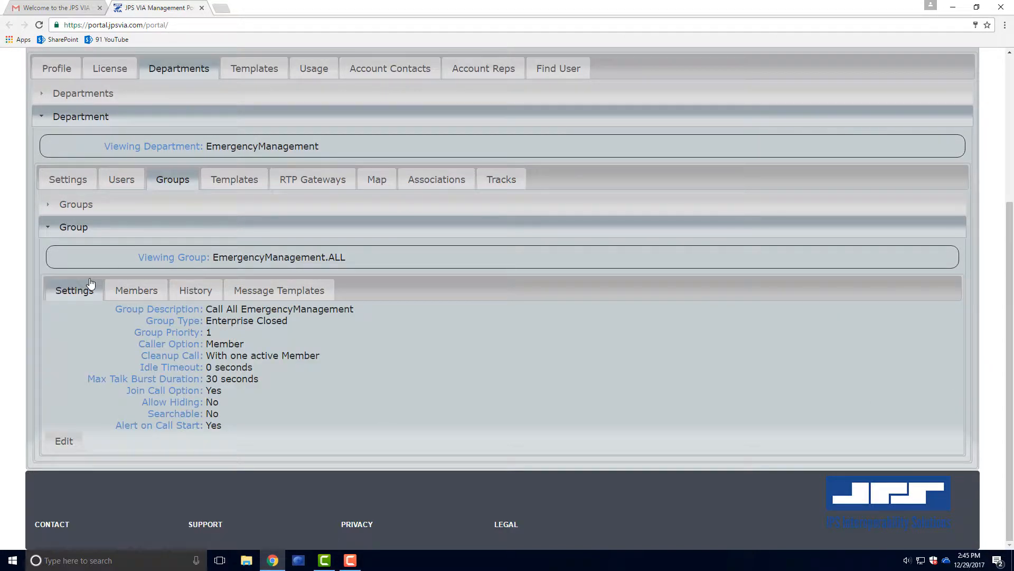
{"action": "left_click", "coordinate": [64, 442]}
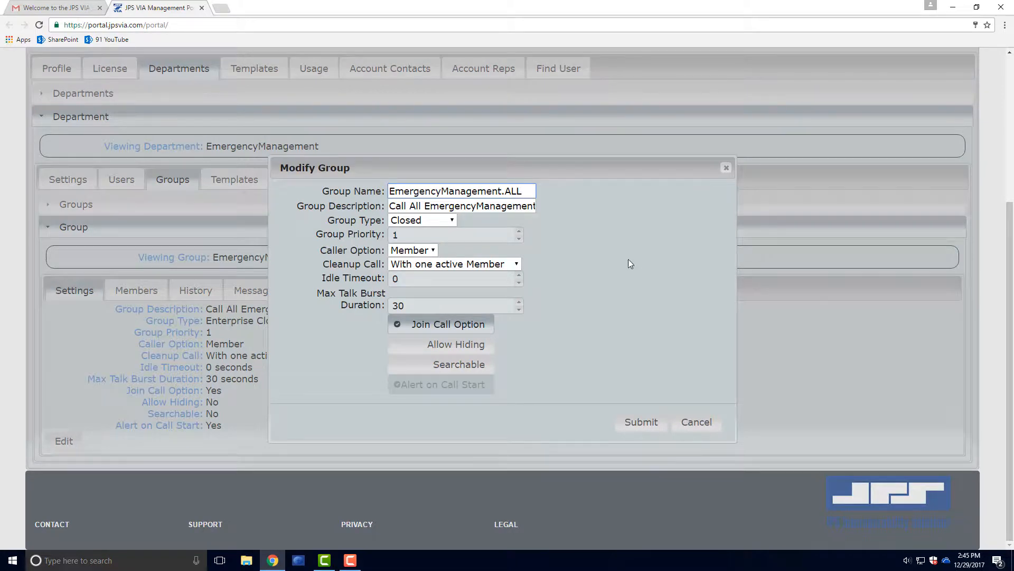
{"action": "left_click", "coordinate": [444, 223]}
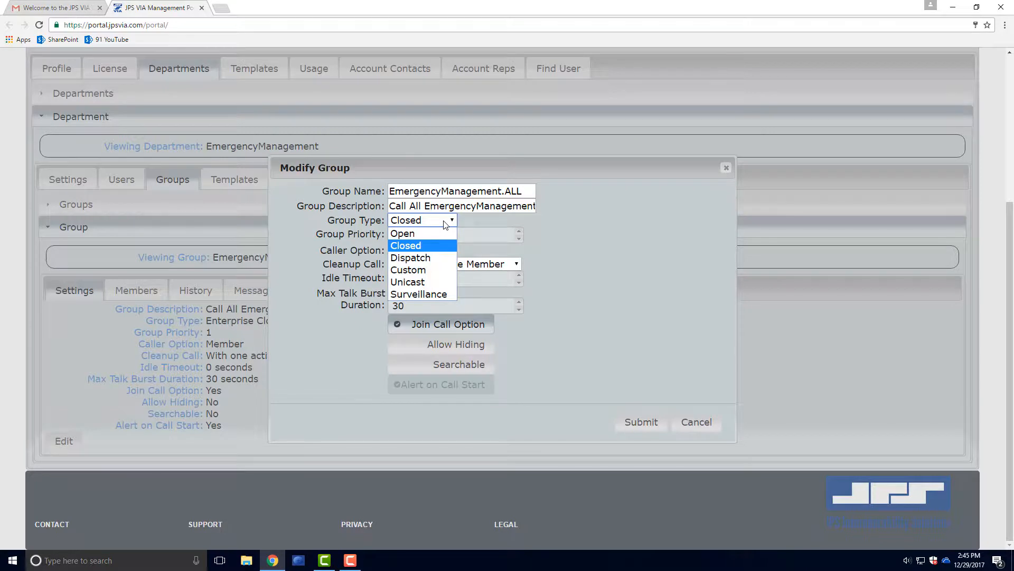
{"action": "left_click", "coordinate": [445, 224]}
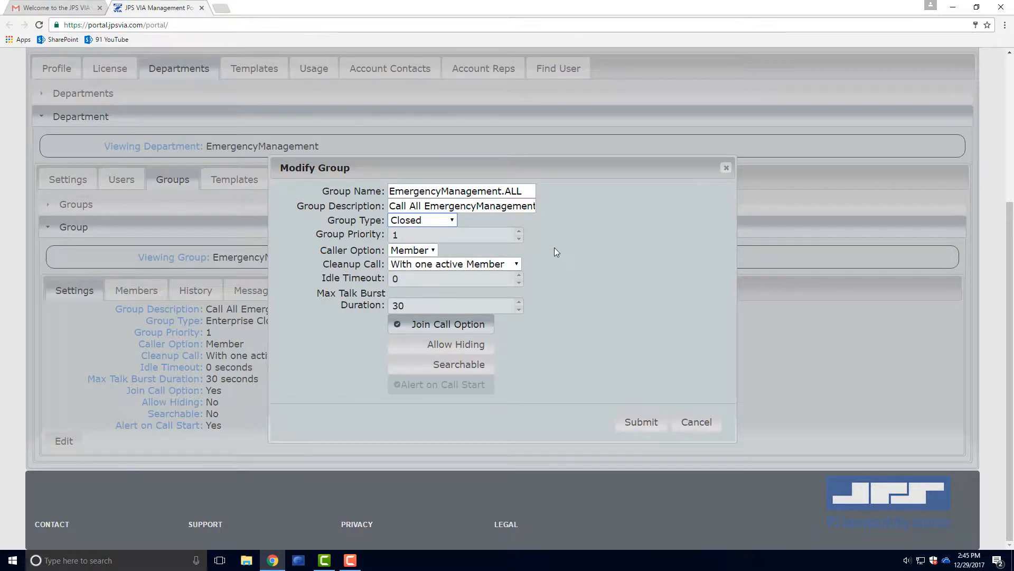
{"action": "left_click", "coordinate": [695, 422]}
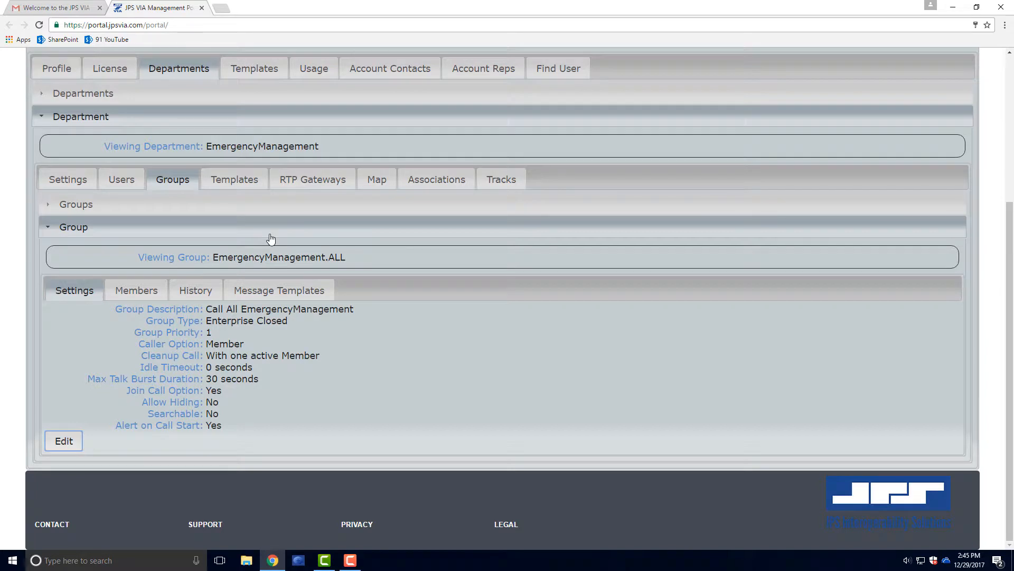
{"action": "left_click", "coordinate": [312, 182]}
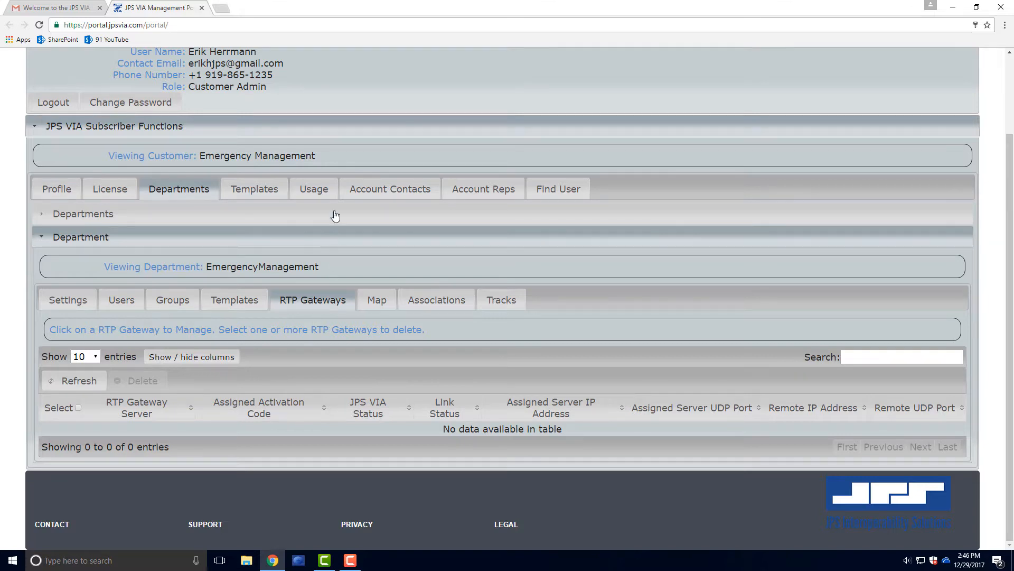
Show the Emergency Management usage charts and scroll through the Users, Calls and call-duration charts.
{"action": "left_click", "coordinate": [314, 189]}
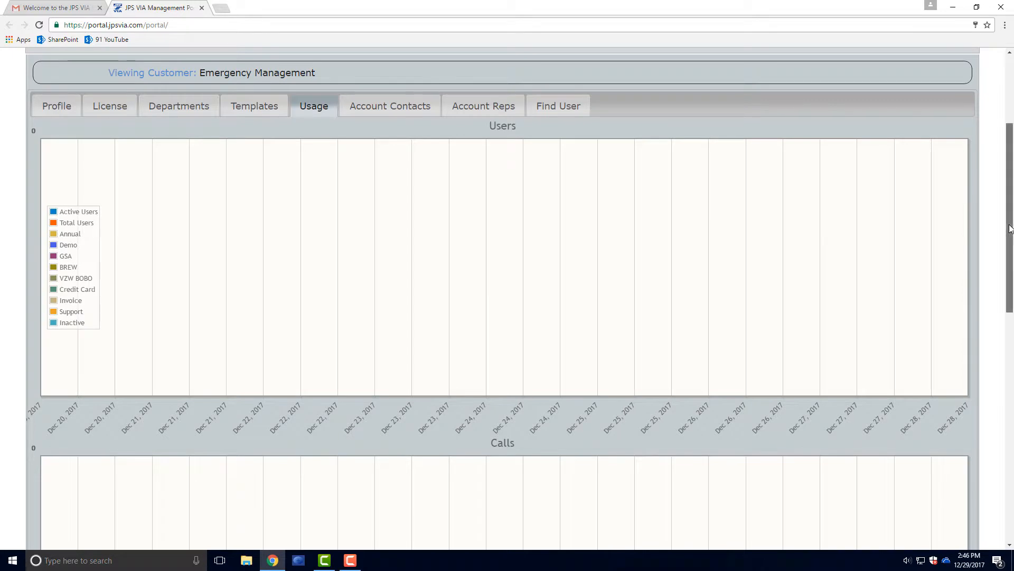
{"action": "left_click_drag", "start_coordinate": [1010, 226], "coordinate": [1011, 441]}
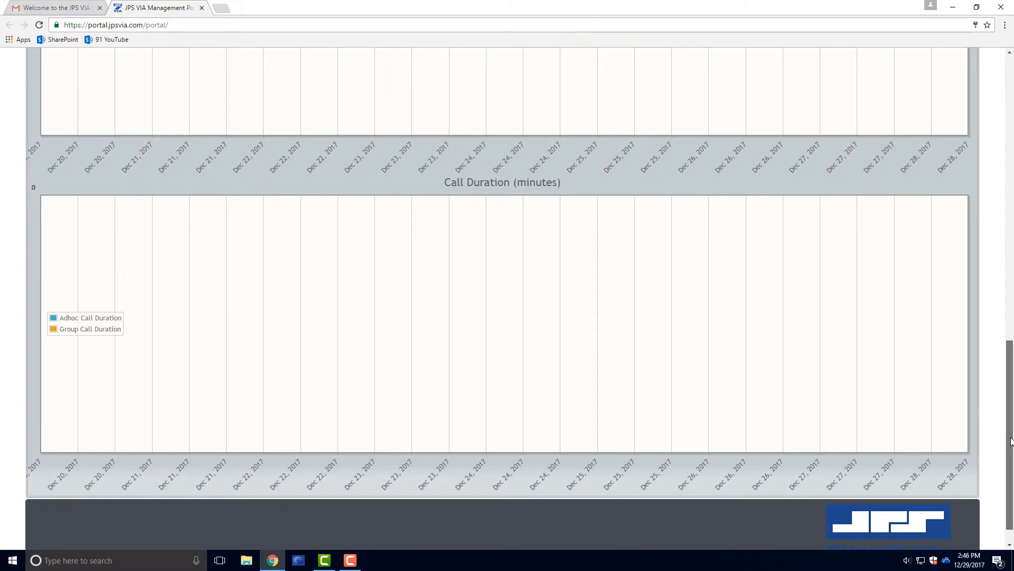